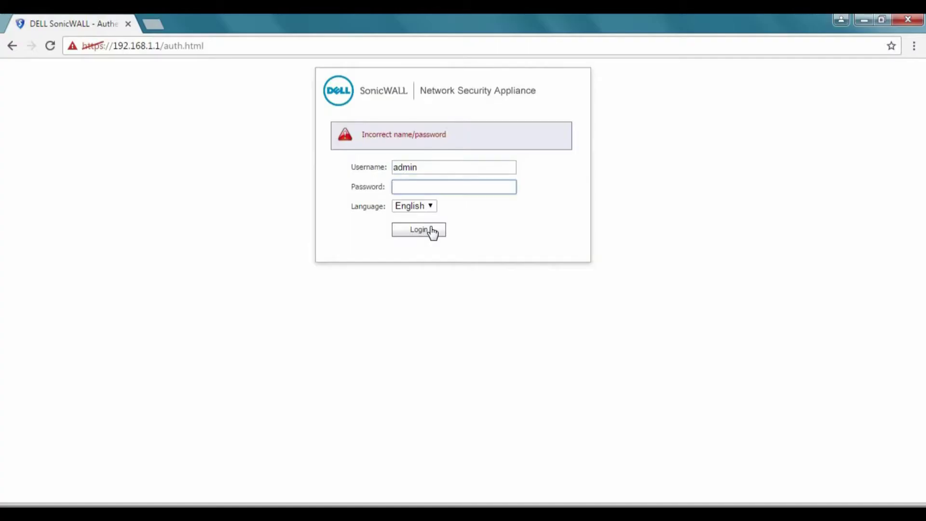
# Sign in to the SonicWALL appliance as admin using the account password.
pyautogui.write('password')
pyautogui.click(431, 231)
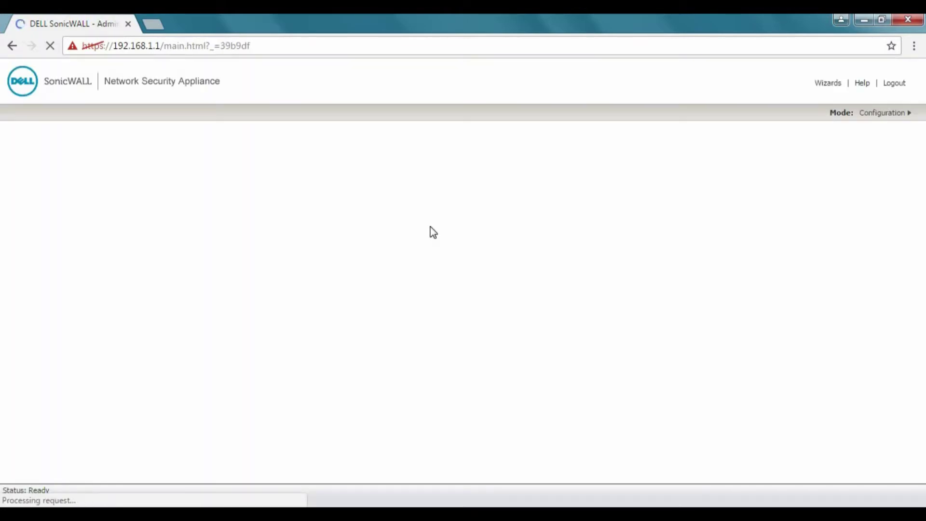
# Start the Setup Wizard, keeping the existing admin password and time zone.
pyautogui.click(834, 85)
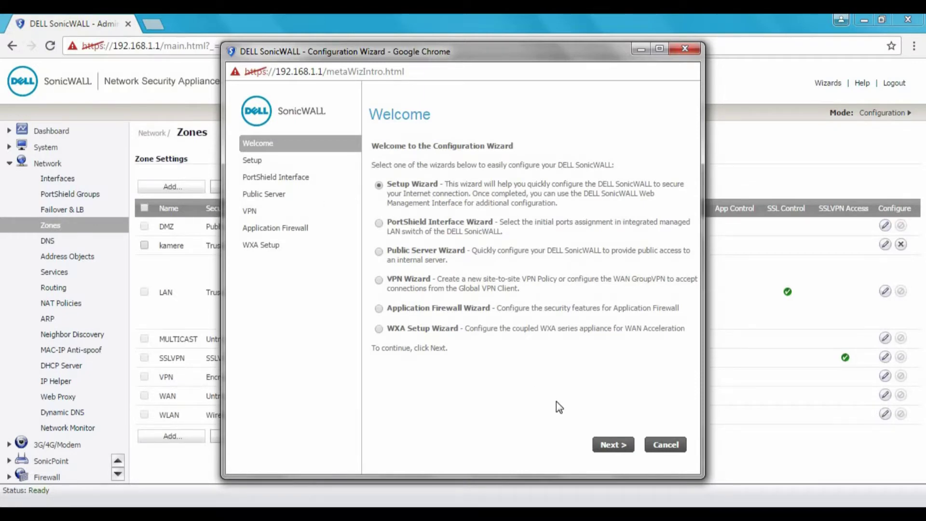
pyautogui.click(622, 446)
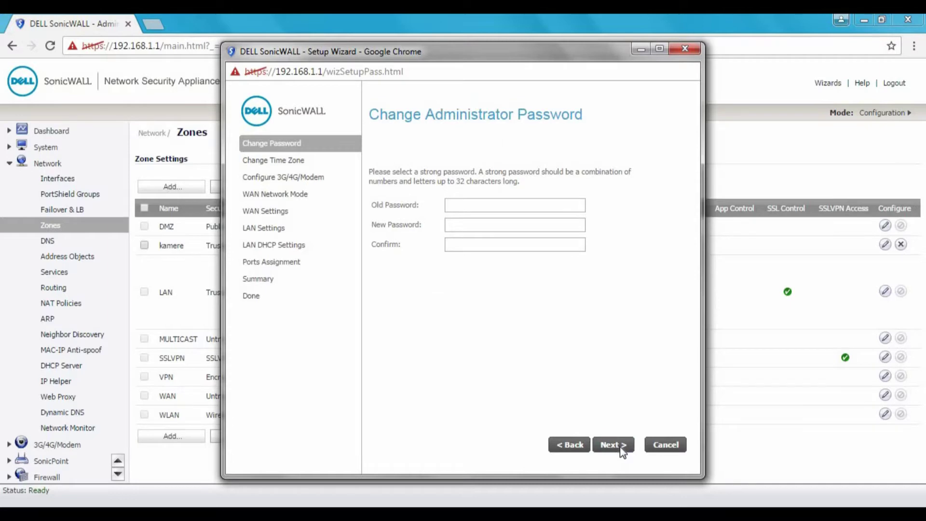
pyautogui.click(622, 450)
pyautogui.click(622, 451)
pyautogui.click(622, 451)
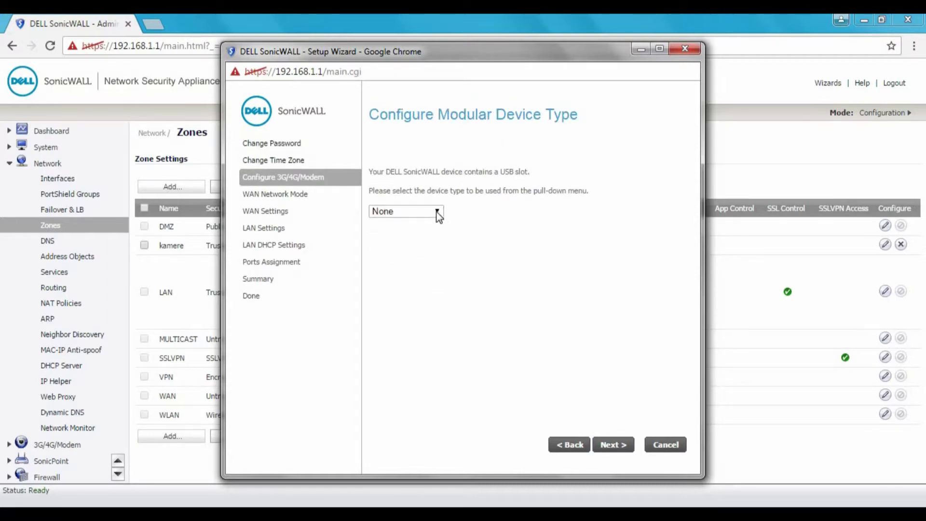
# Leave the USB modem device as None and choose Cable/Modem DHCP as the WAN mode.
pyautogui.click(436, 211)
pyautogui.click(492, 251)
pyautogui.click(613, 445)
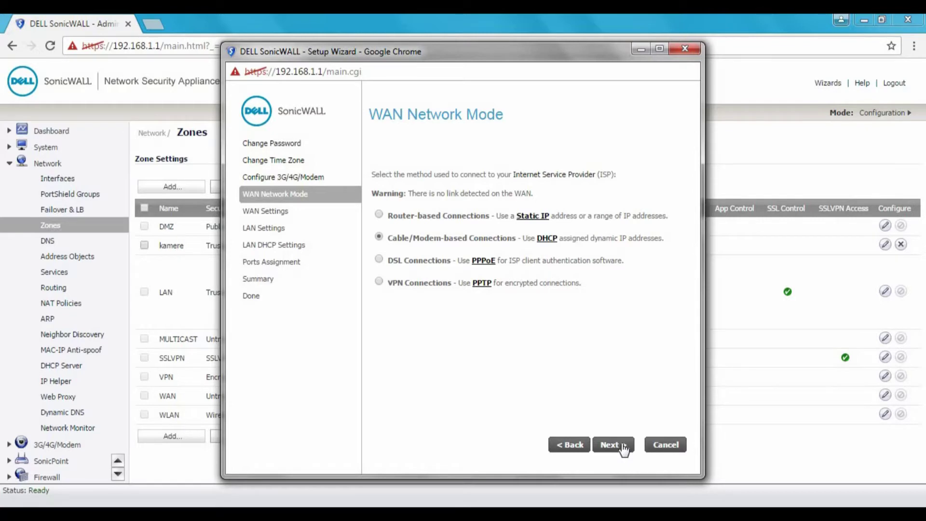
pyautogui.click(623, 448)
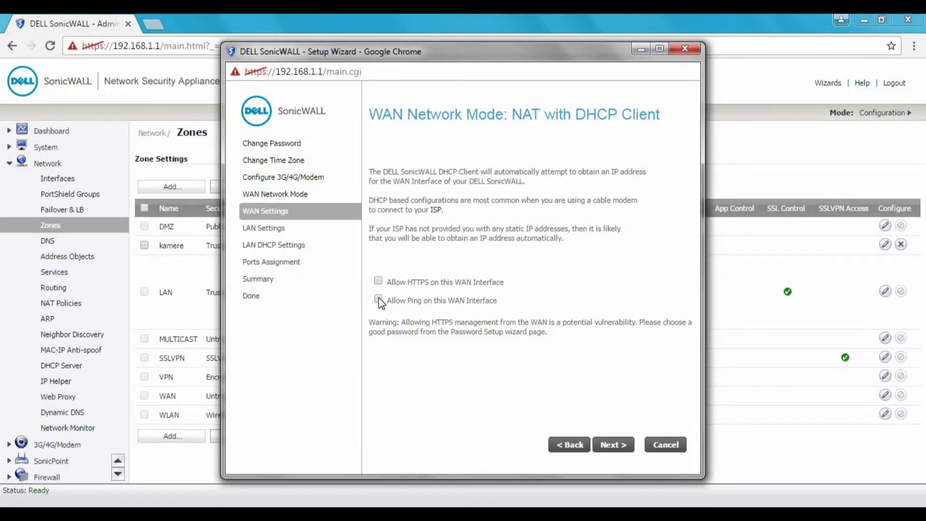
# Keep WAN HTTPS and ping disabled and keep LAN at 192.168.1.1 / 255.255.255.0.
pyautogui.moveTo(562, 322); pyautogui.dragTo(641, 322)
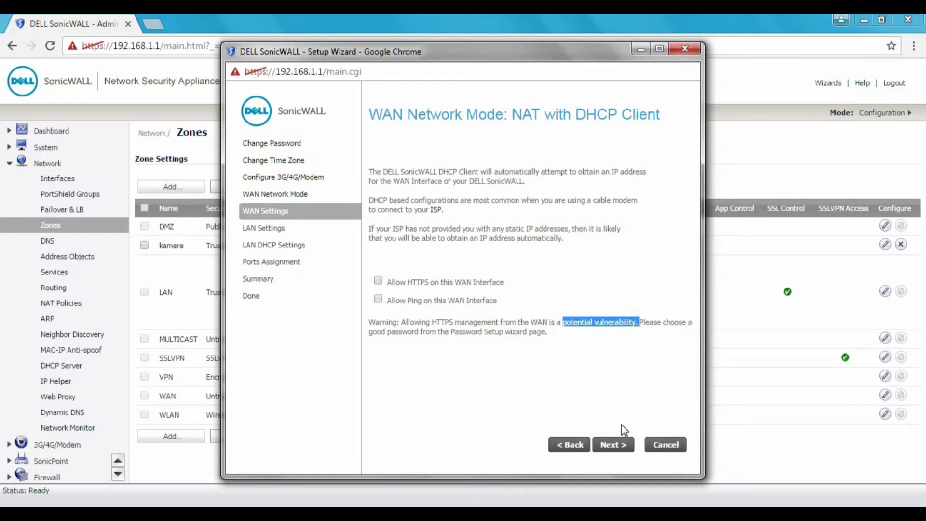
pyautogui.click(610, 446)
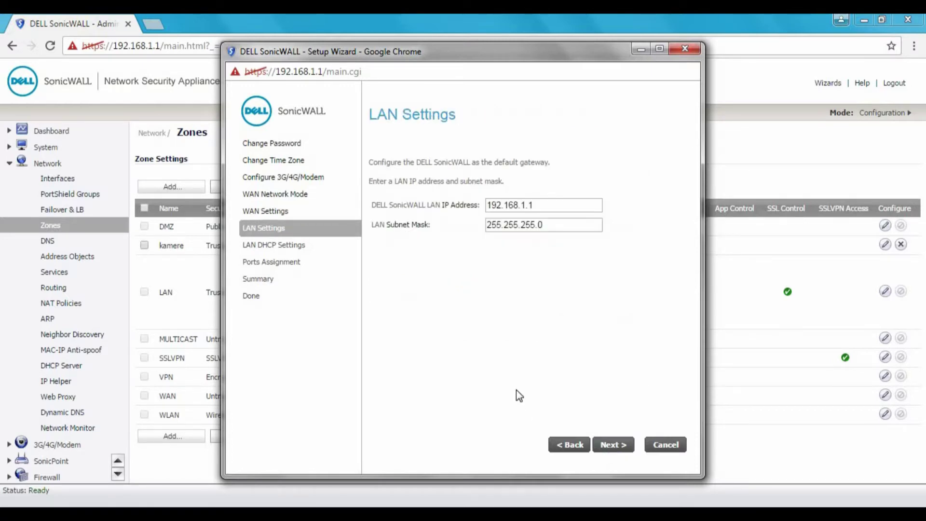
pyautogui.click(541, 202)
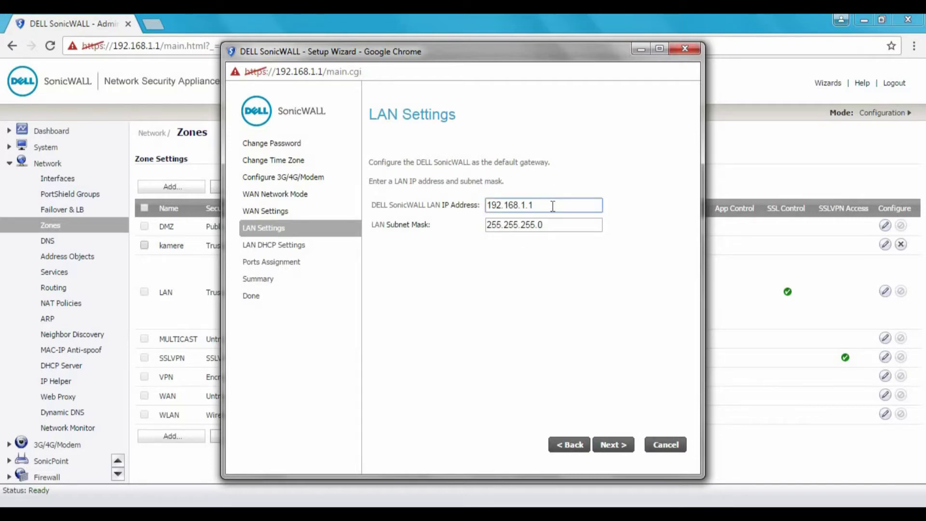
pyautogui.click(566, 226)
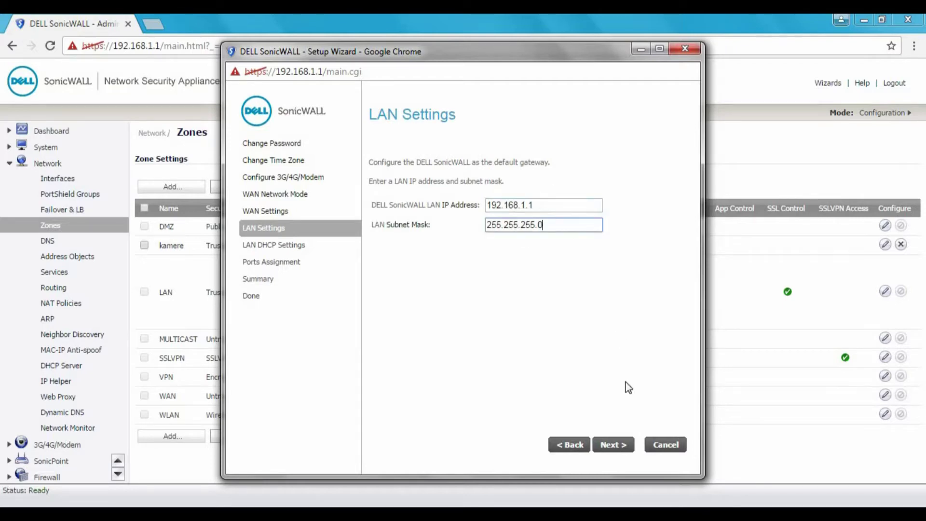
pyautogui.click(624, 446)
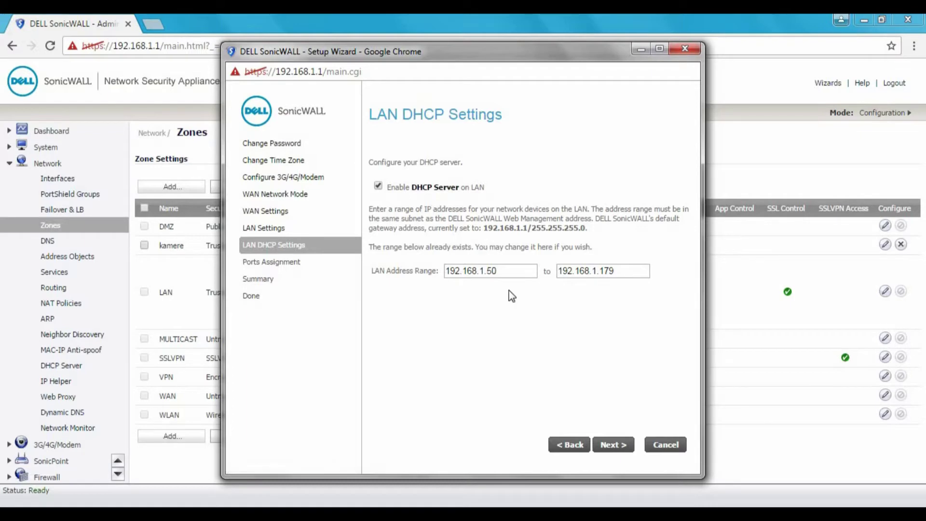
# Accept DHCP range 192.168.1.50–192.168.1.179 and pick the WAN/DMZ/LAN Only port assignment.
pyautogui.click(612, 445)
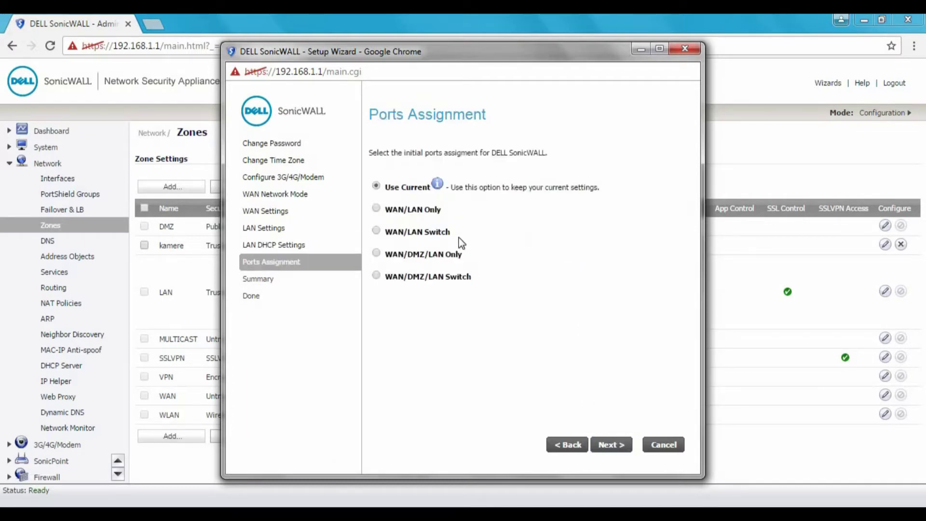
pyautogui.click(376, 209)
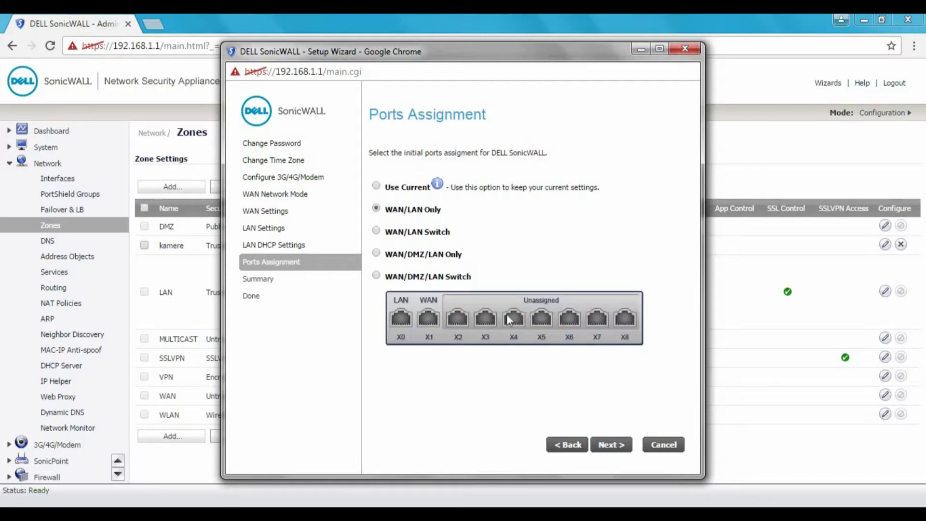
pyautogui.click(381, 232)
pyautogui.click(377, 254)
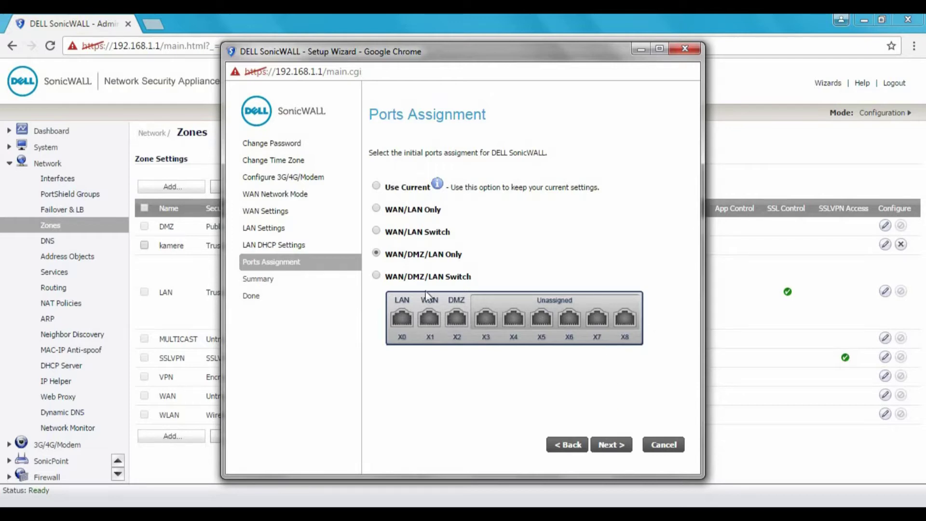
pyautogui.click(389, 278)
pyautogui.click(412, 257)
pyautogui.click(619, 445)
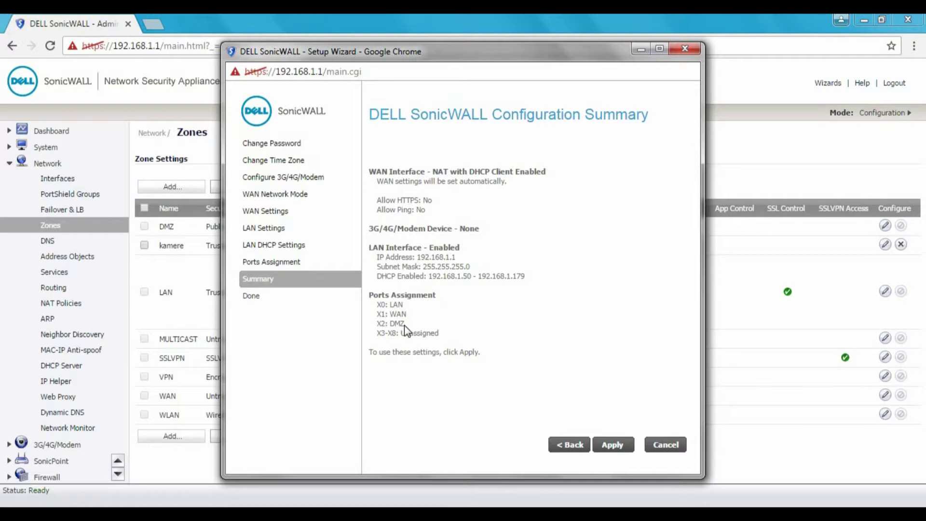
# Review the configuration summary, apply the wizard settings, and close the wizard.
pyautogui.moveTo(381, 333); pyautogui.dragTo(425, 332)
pyautogui.click(539, 378)
pyautogui.click(619, 448)
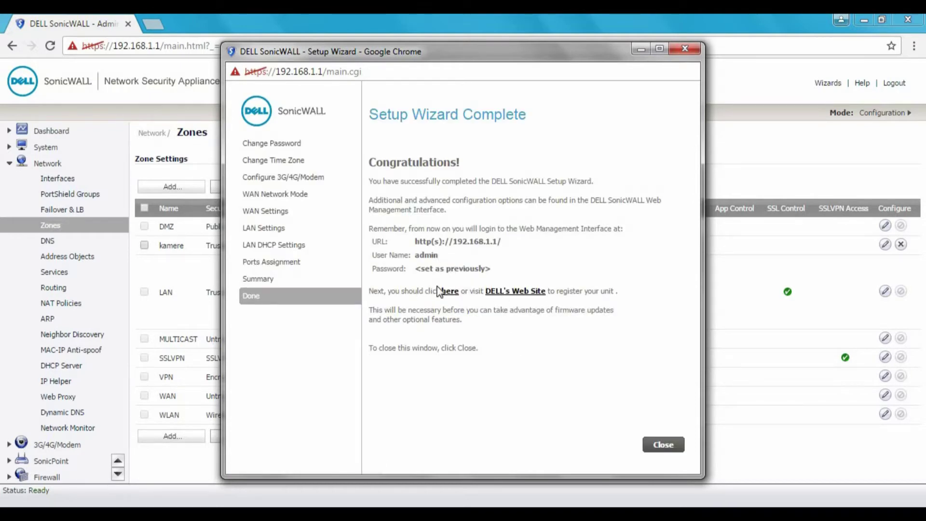
pyautogui.click(662, 446)
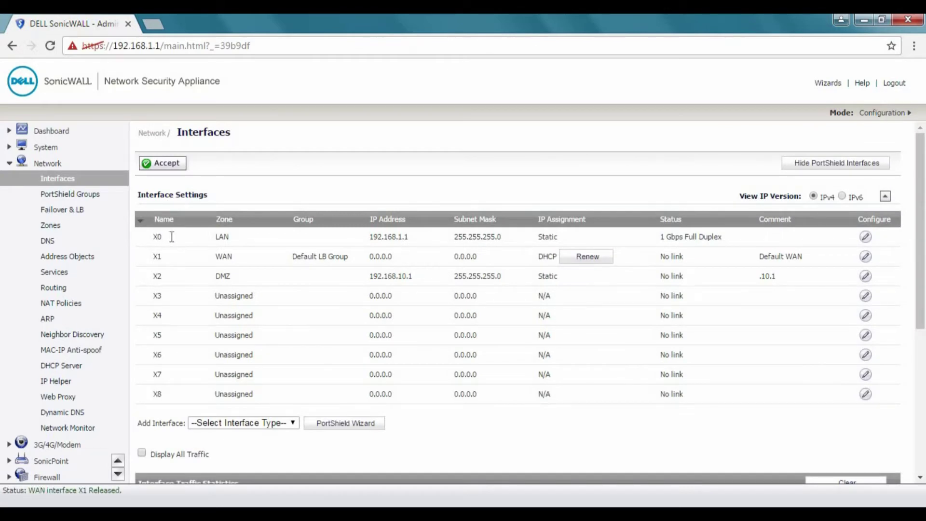
# Review the X0 interface and Zone column, then go to Network > Zones and add a zone.
pyautogui.tripleClick(226, 238)
pyautogui.click(205, 237)
pyautogui.doubleClick(157, 236)
pyautogui.moveTo(215, 219); pyautogui.dragTo(242, 223)
pyautogui.click(55, 230)
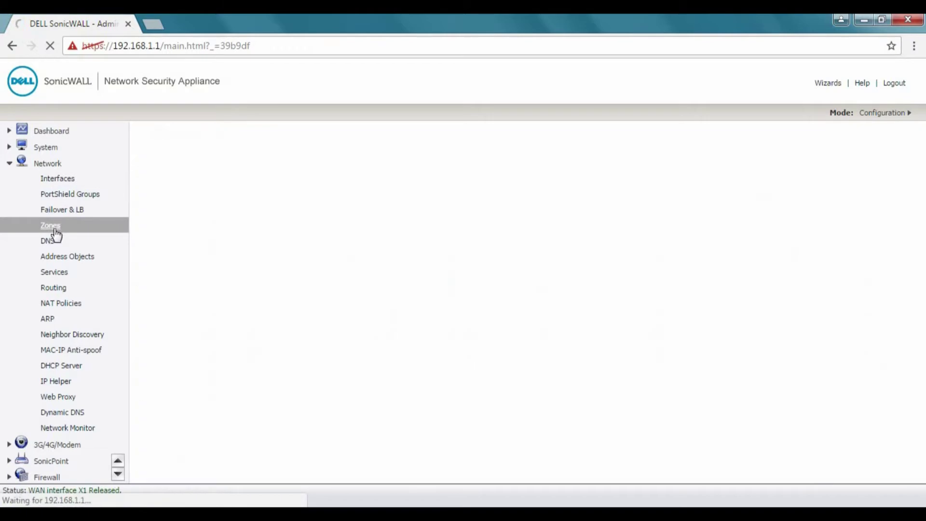
pyautogui.click(154, 187)
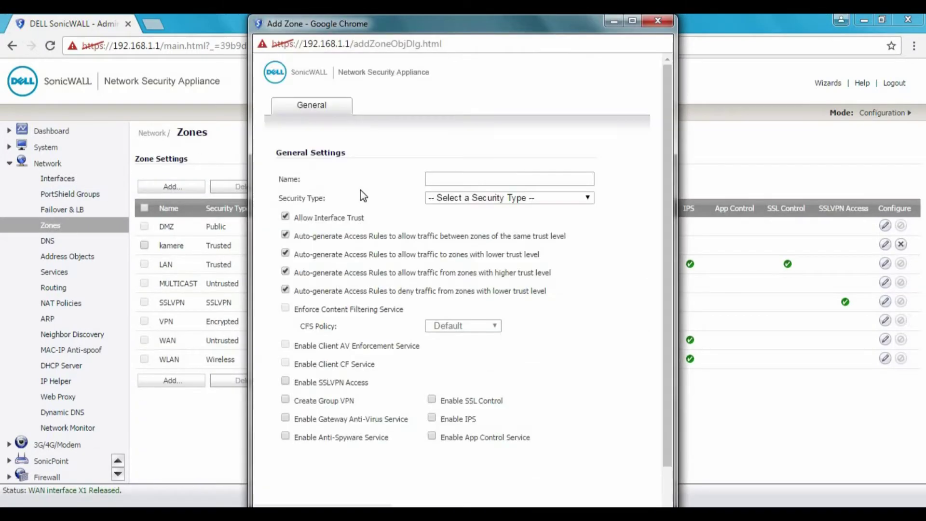
# Create a zone named UniFiWiFi with security type Trusted.
pyautogui.click(496, 183)
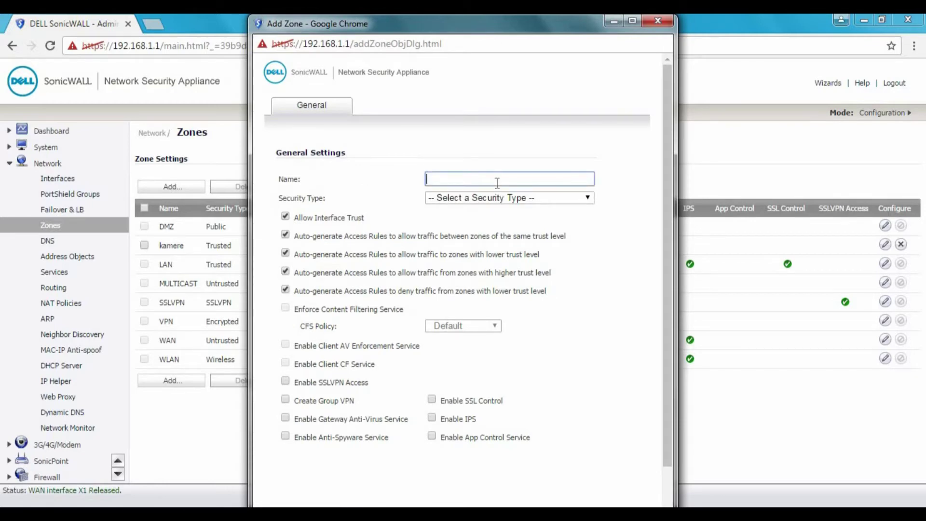
pyautogui.write('Un')
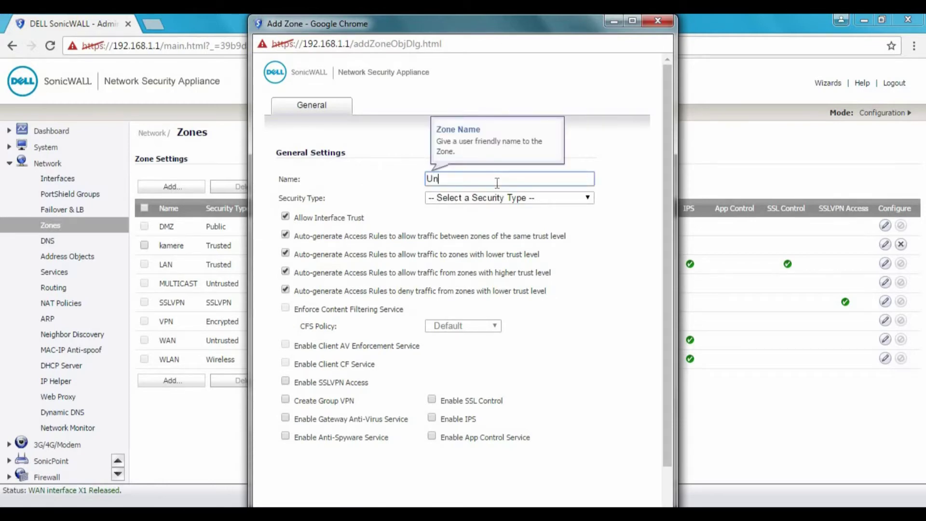
pyautogui.write('iFiWiFi')
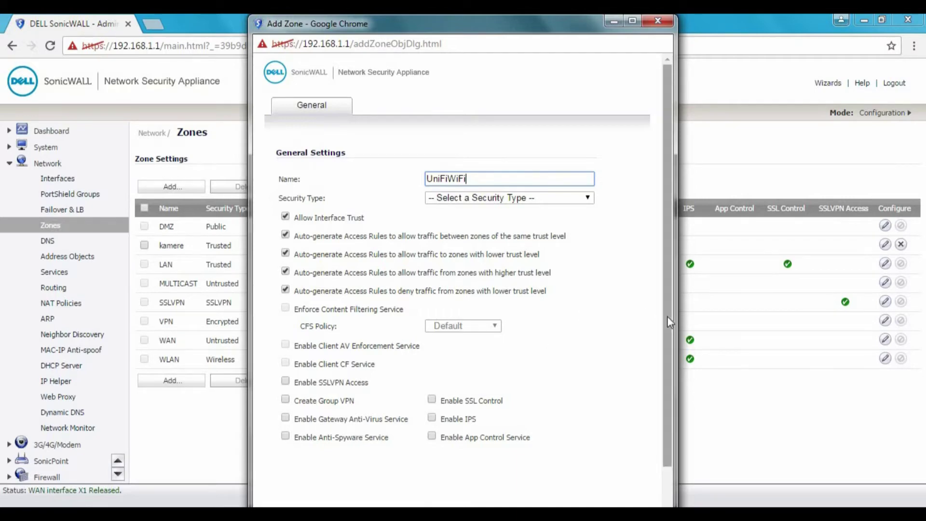
pyautogui.moveTo(666, 316); pyautogui.dragTo(673, 379)
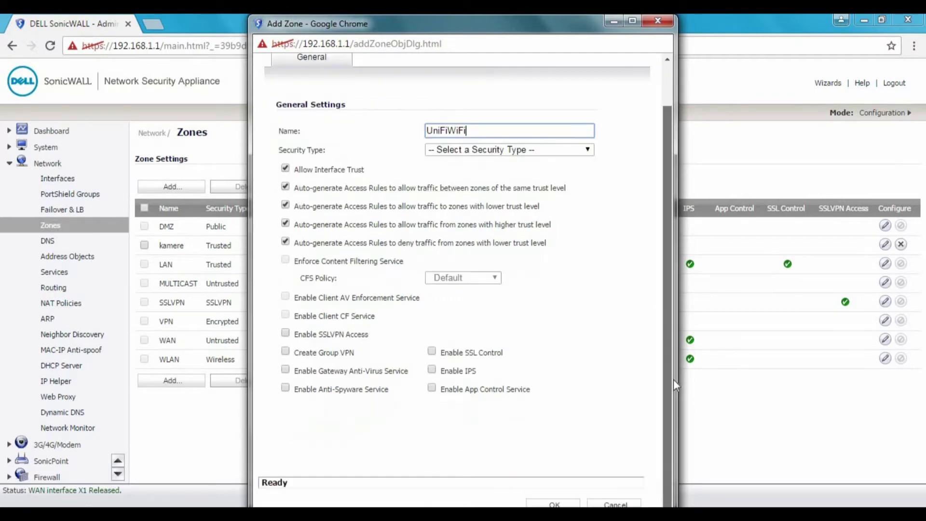
pyautogui.click(551, 504)
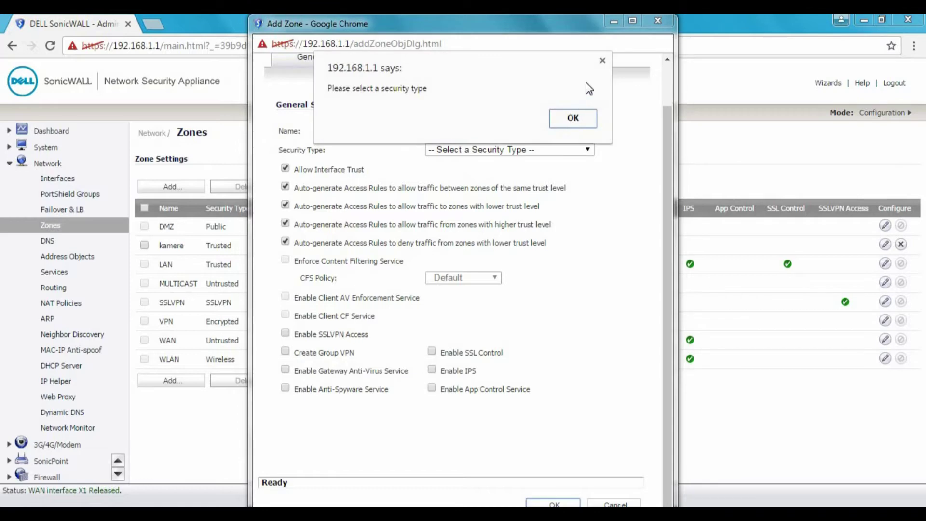
pyautogui.click(603, 61)
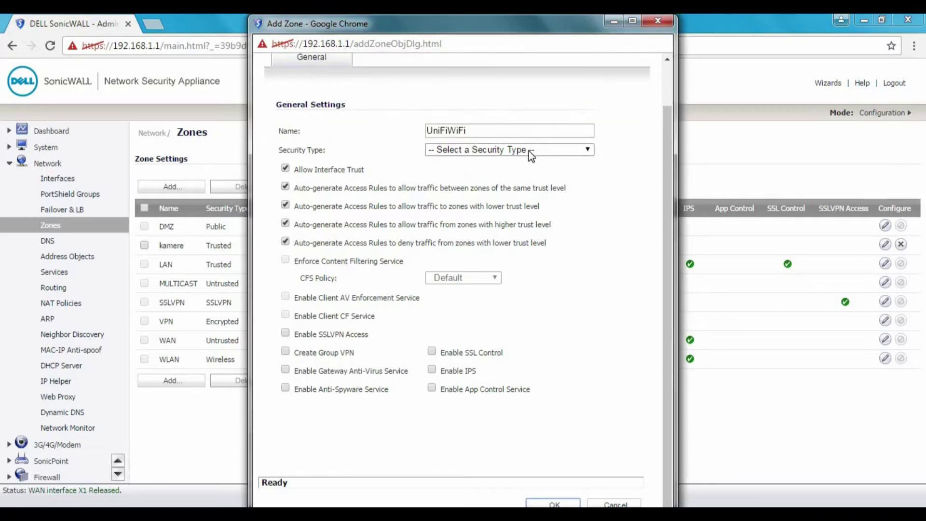
pyautogui.click(530, 155)
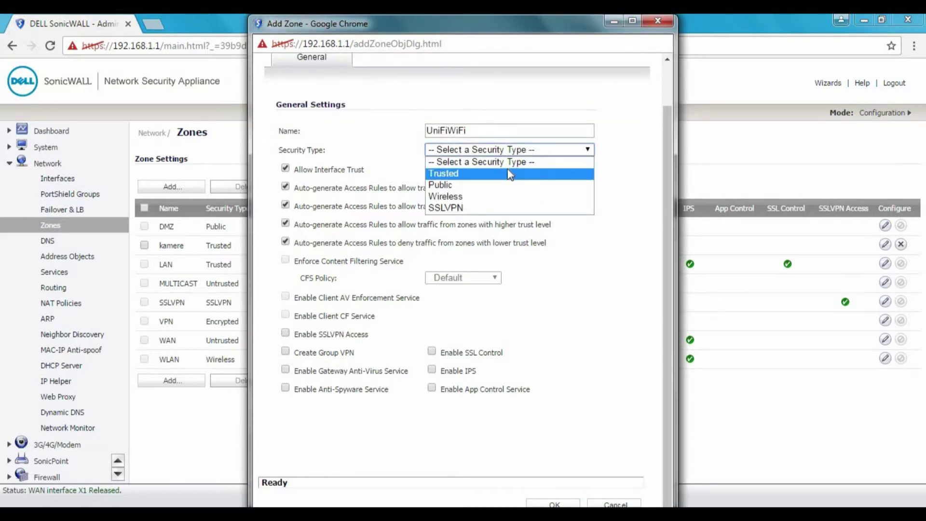
pyautogui.click(464, 173)
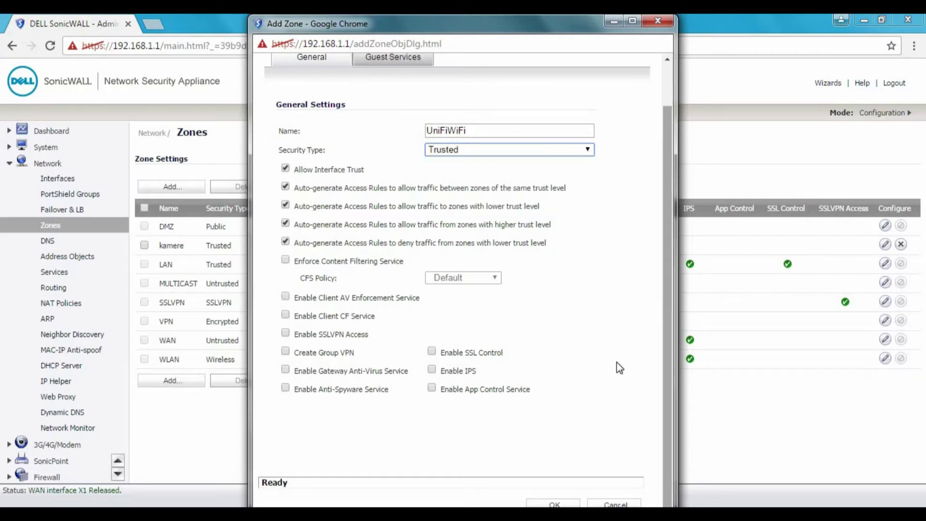
pyautogui.click(554, 505)
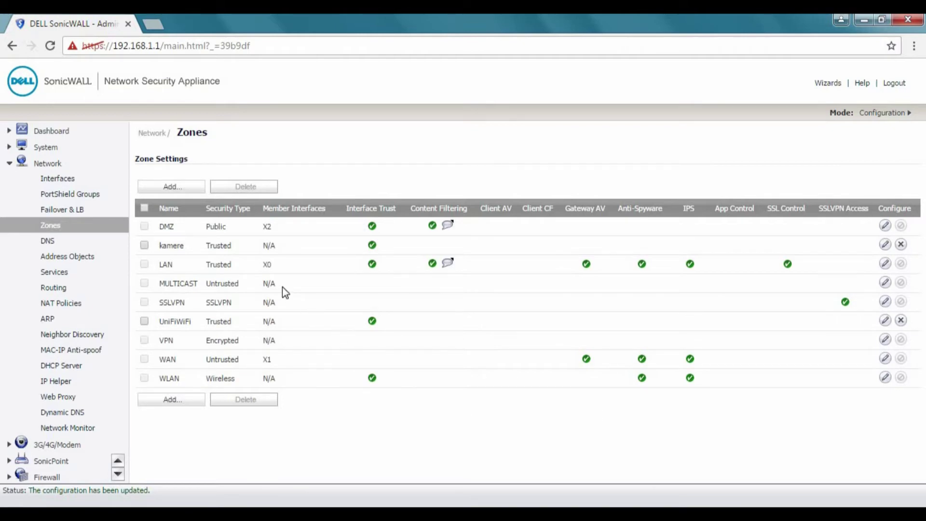
# Return to Network > Interfaces and choose Virtual Interface from the Add Interface list.
pyautogui.click(67, 179)
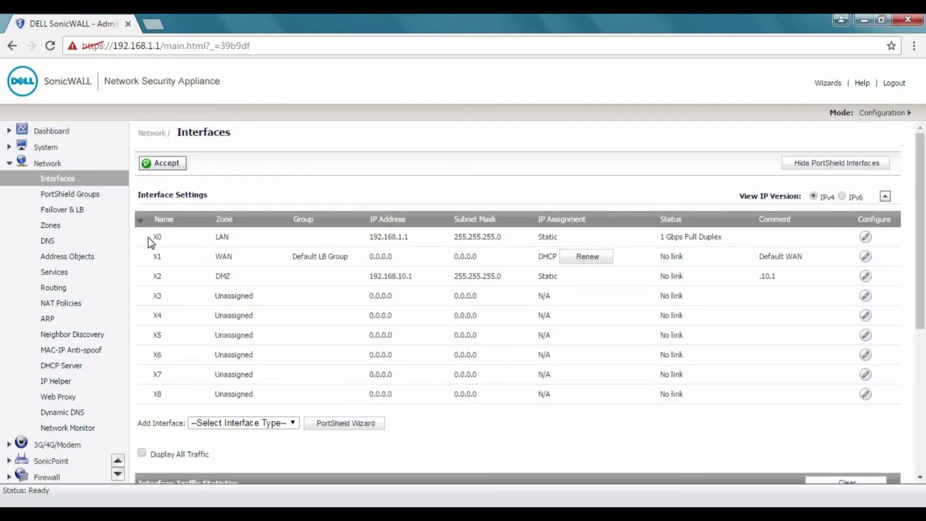
pyautogui.moveTo(149, 237); pyautogui.dragTo(208, 239)
pyautogui.click(209, 238)
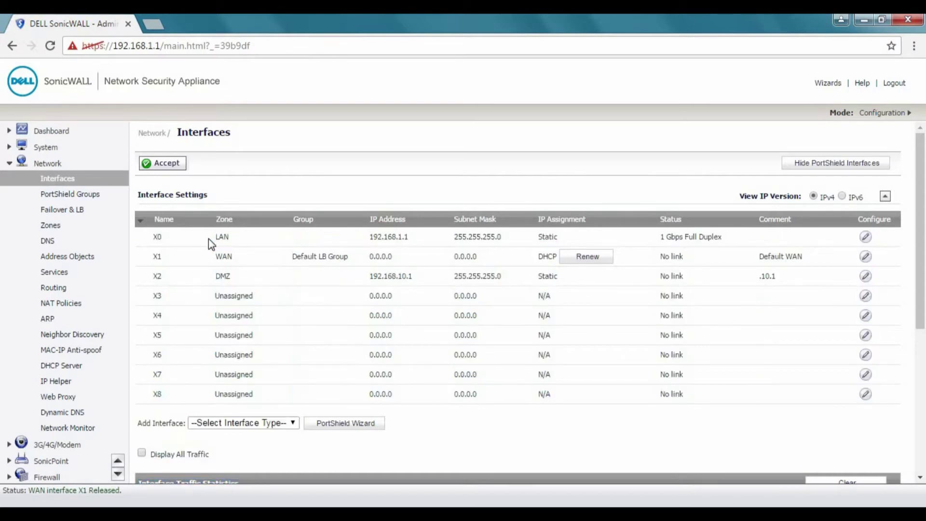
pyautogui.click(290, 425)
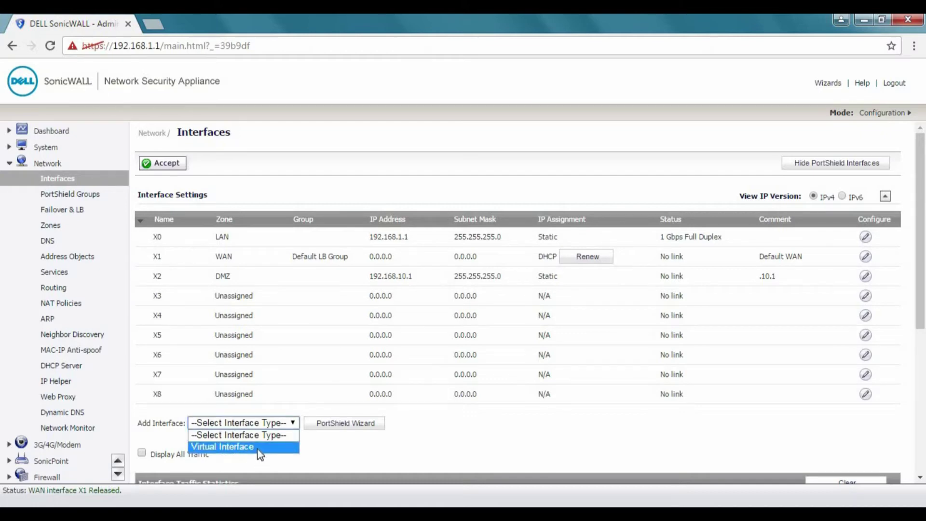
pyautogui.click(241, 446)
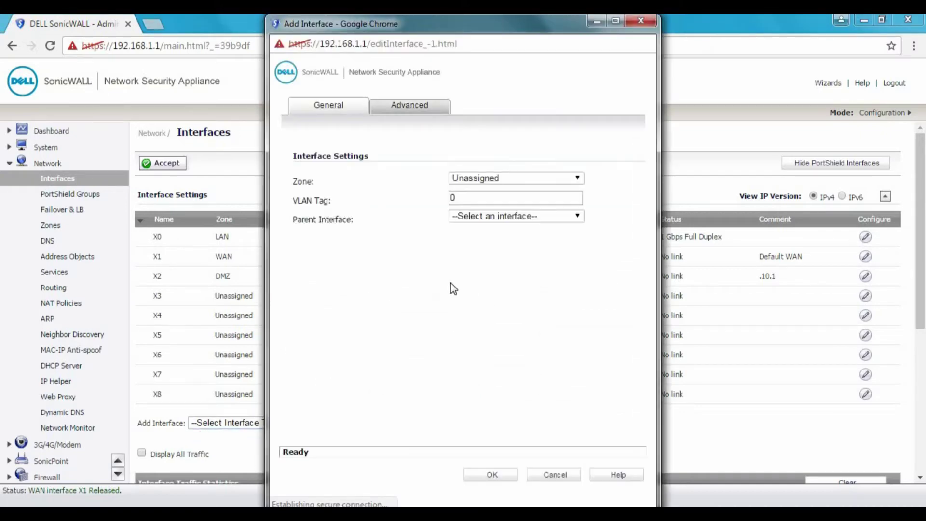
# Put the virtual interface in zone UniFiWiFi with VLAN tag 123 on parent X0.
pyautogui.click(546, 186)
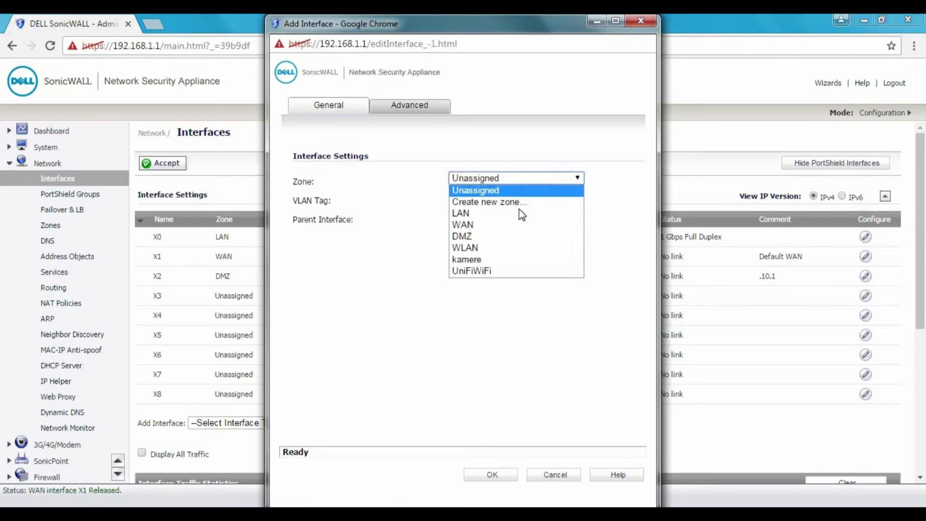
pyautogui.click(467, 271)
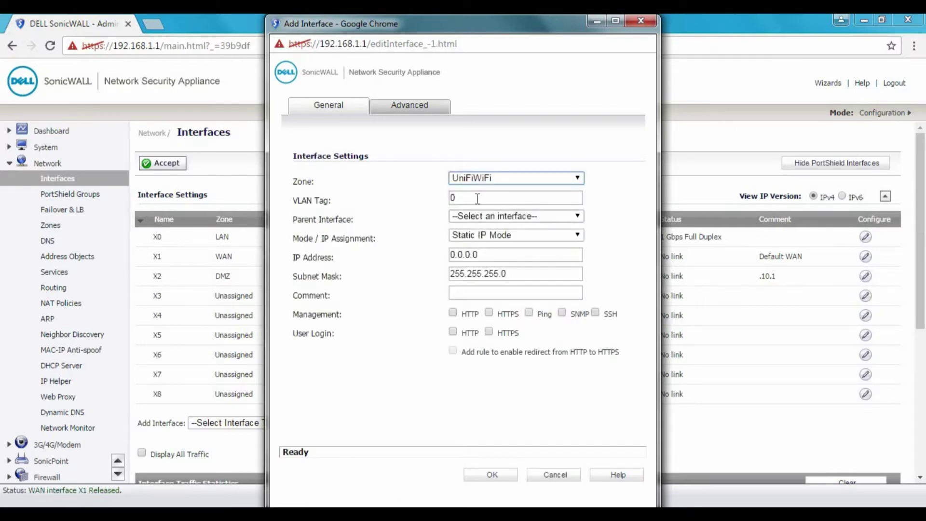
pyautogui.press('Tab')
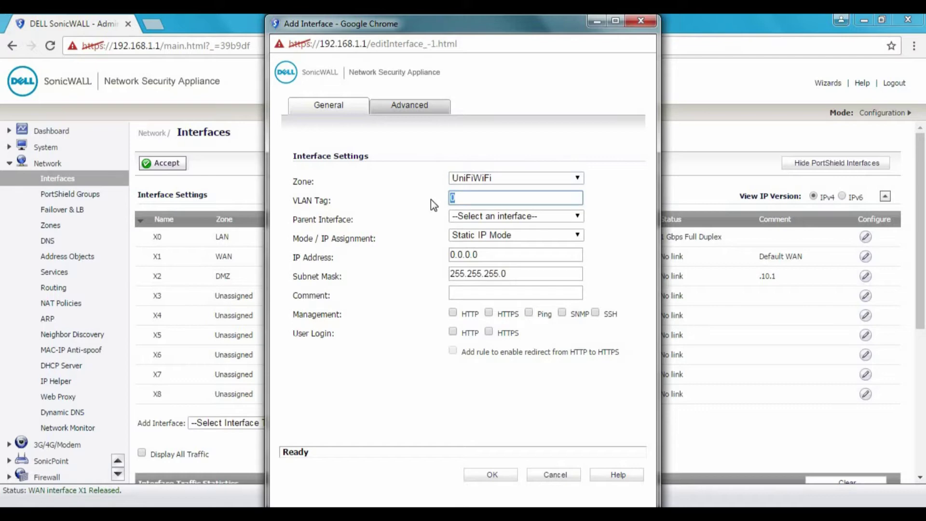
pyautogui.write('123')
pyautogui.click(517, 215)
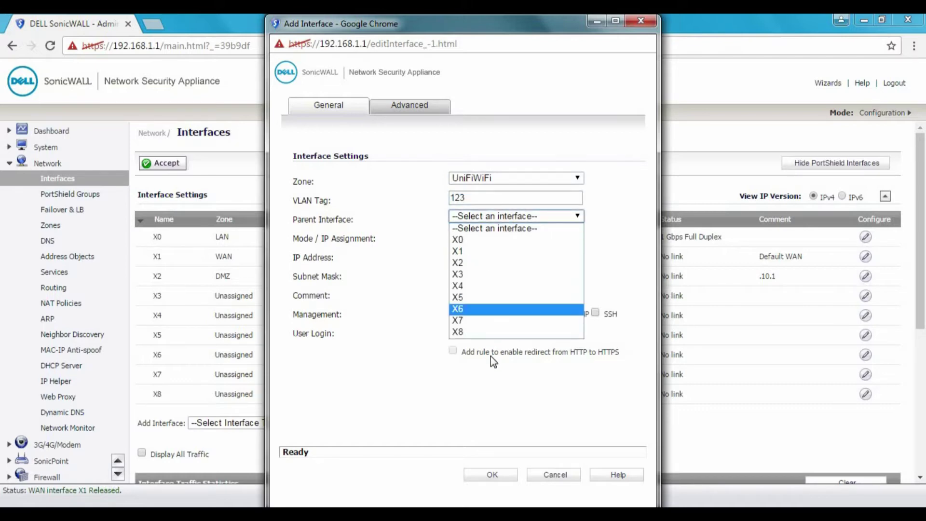
pyautogui.click(480, 239)
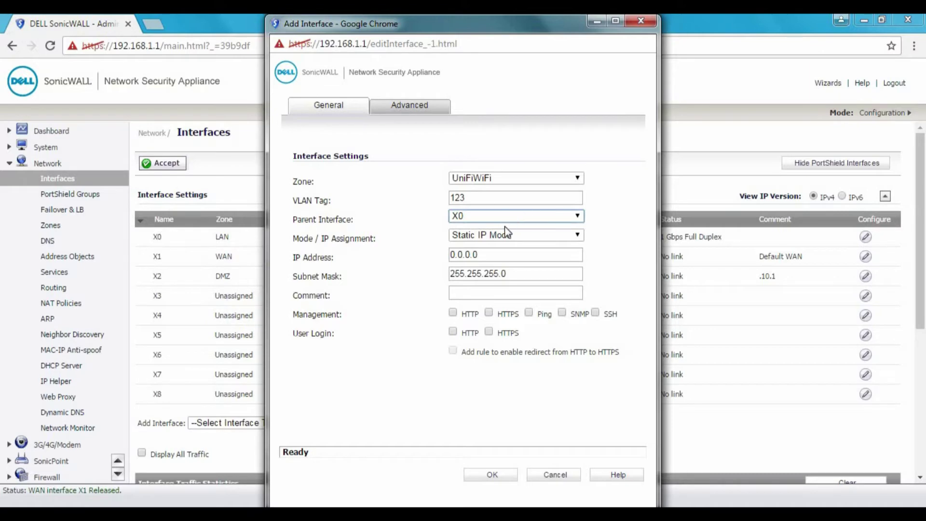
# Give it static IP 172.16.16.1 / 255.255.255.0 and comment 'trusted unifi wifi'.
pyautogui.click(513, 235)
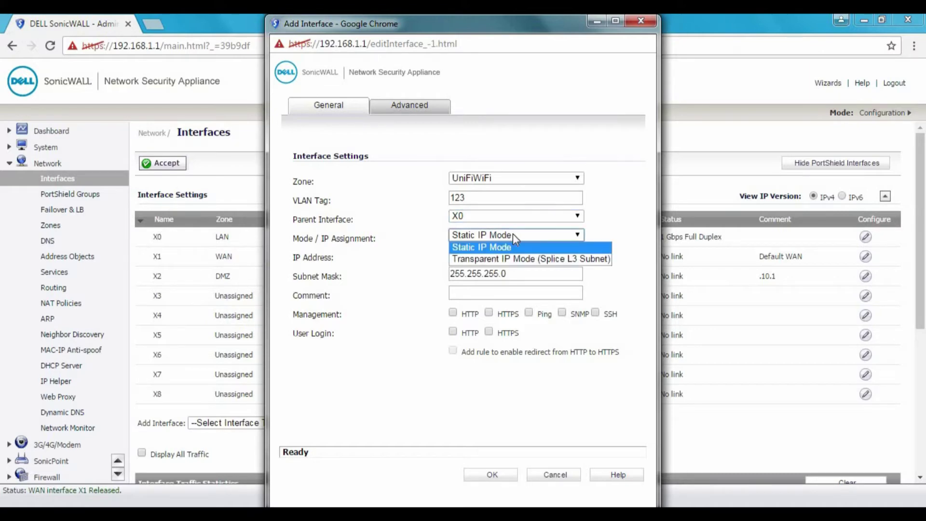
pyautogui.click(511, 244)
pyautogui.click(498, 254)
pyautogui.press('BackSpace')
pyautogui.press('BackSpace')
pyautogui.press('BackSpace')
pyautogui.press('BackSpace')
pyautogui.press('BackSpace')
pyautogui.press('BackSpace')
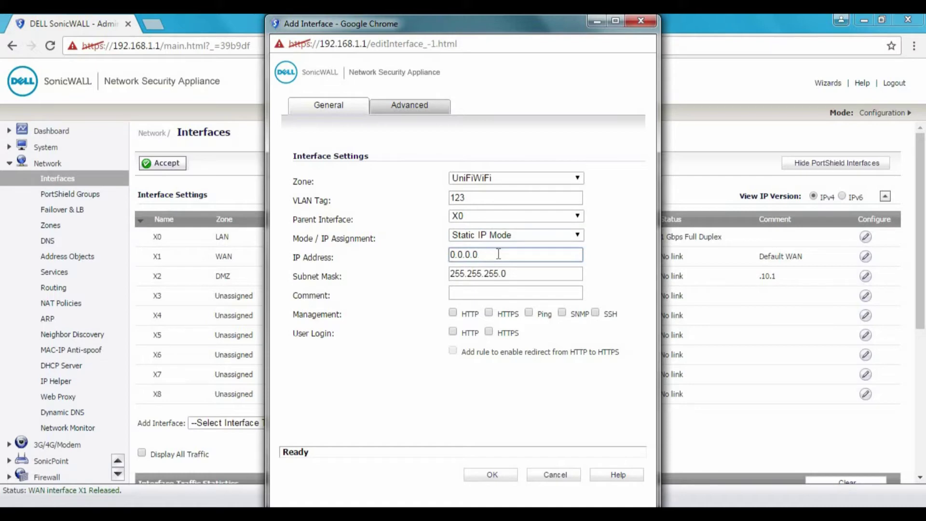
pyautogui.press('BackSpace')
pyautogui.write('172.16.16.1')
pyautogui.click(476, 291)
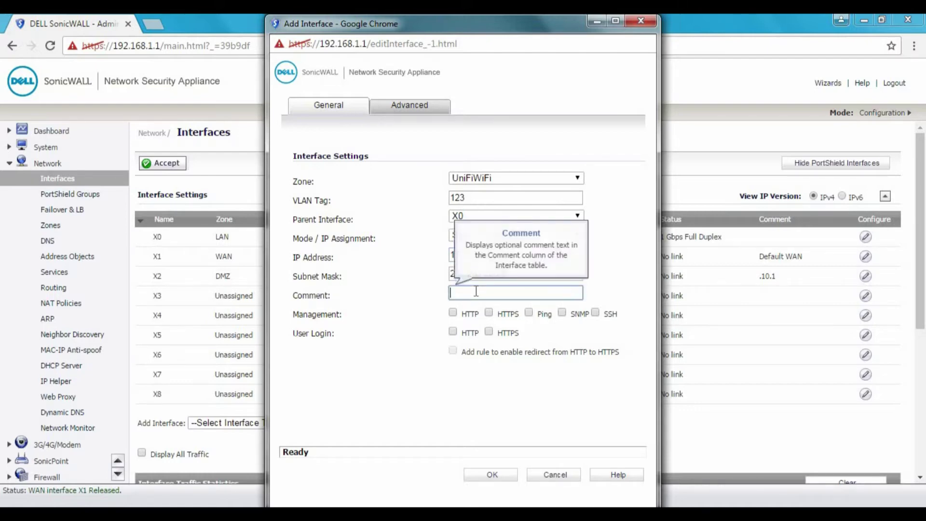
pyautogui.write('trusted unifi wifi')
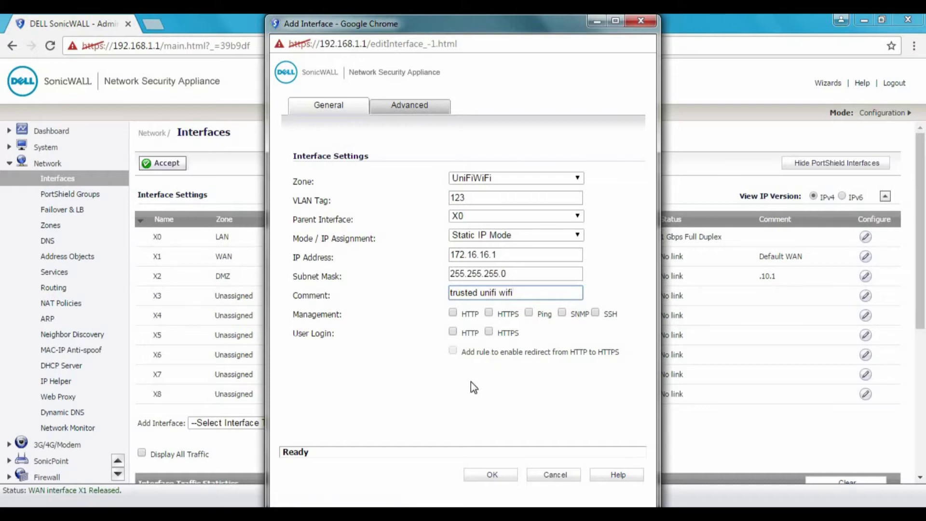
# Leave routed mode off in Advanced settings, then save the VLAN 123 interface despite the management warning.
pyautogui.click(403, 111)
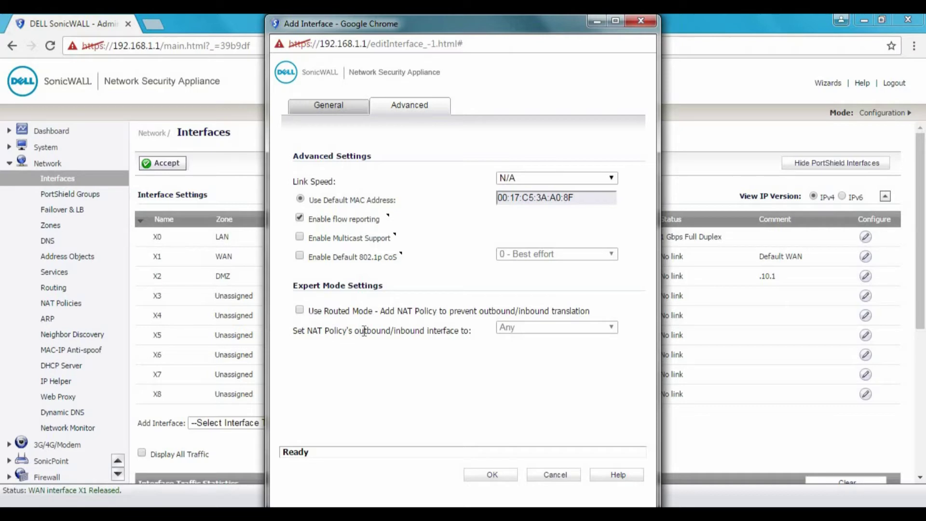
pyautogui.click(300, 310)
pyautogui.click(541, 327)
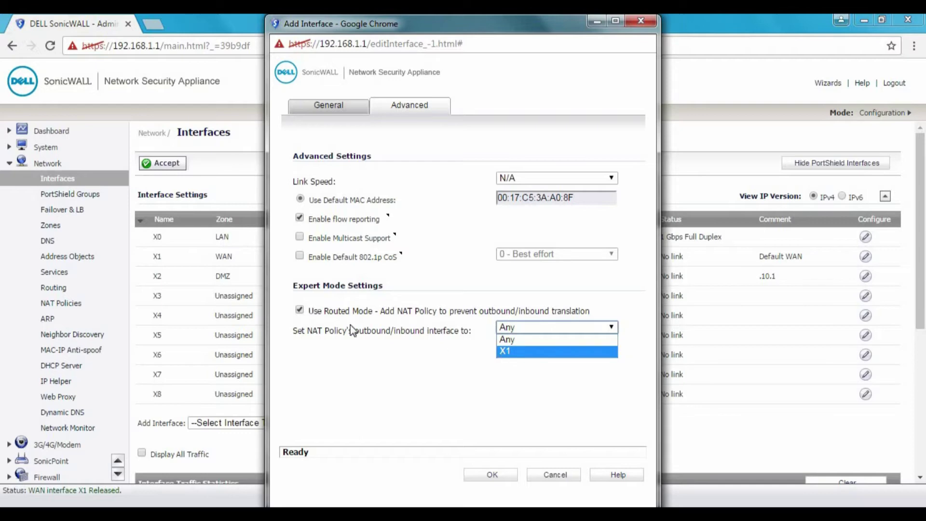
pyautogui.click(302, 311)
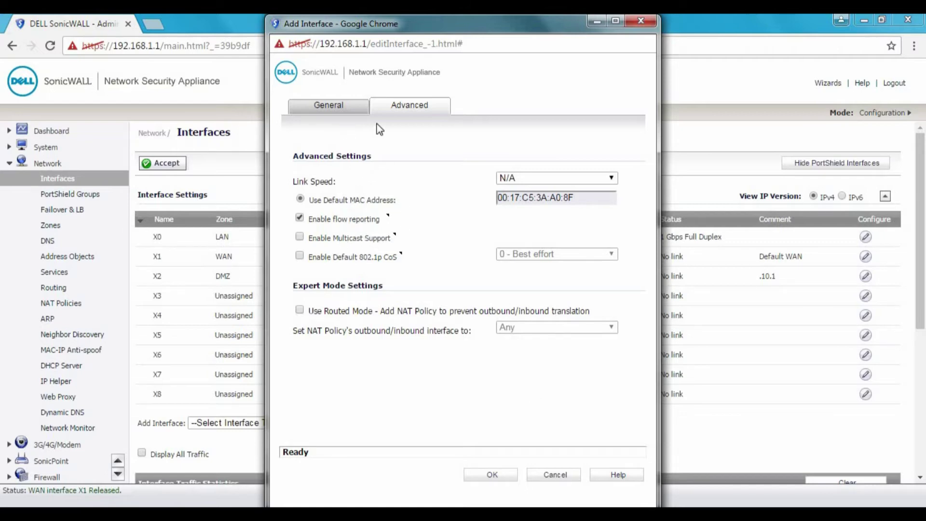
pyautogui.click(331, 108)
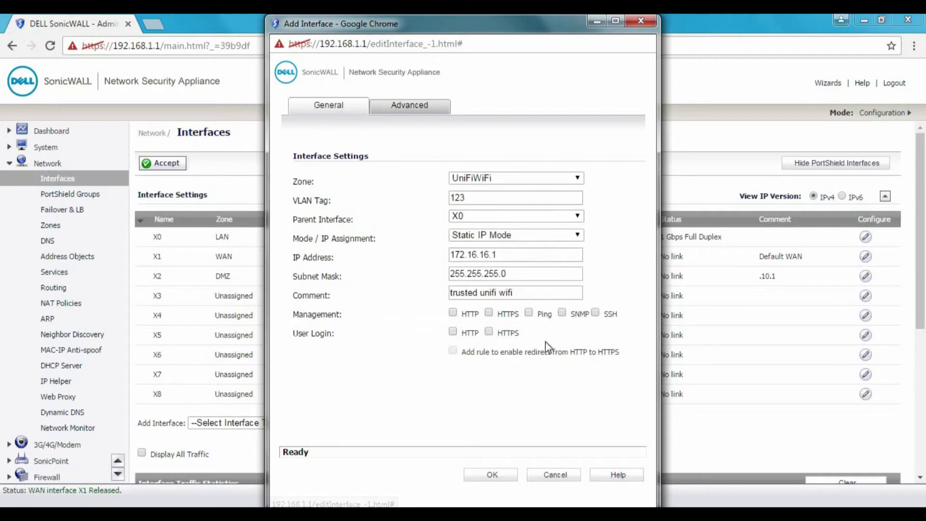
pyautogui.click(493, 476)
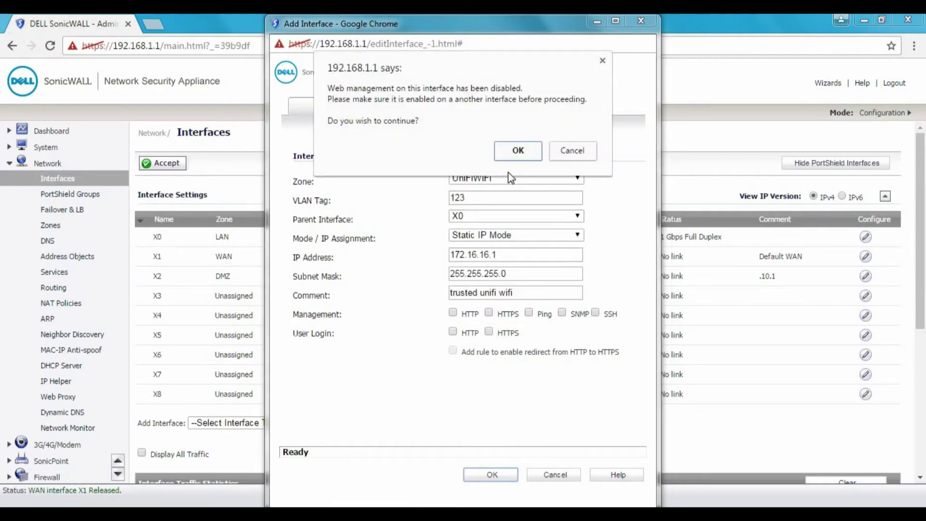
pyautogui.click(519, 151)
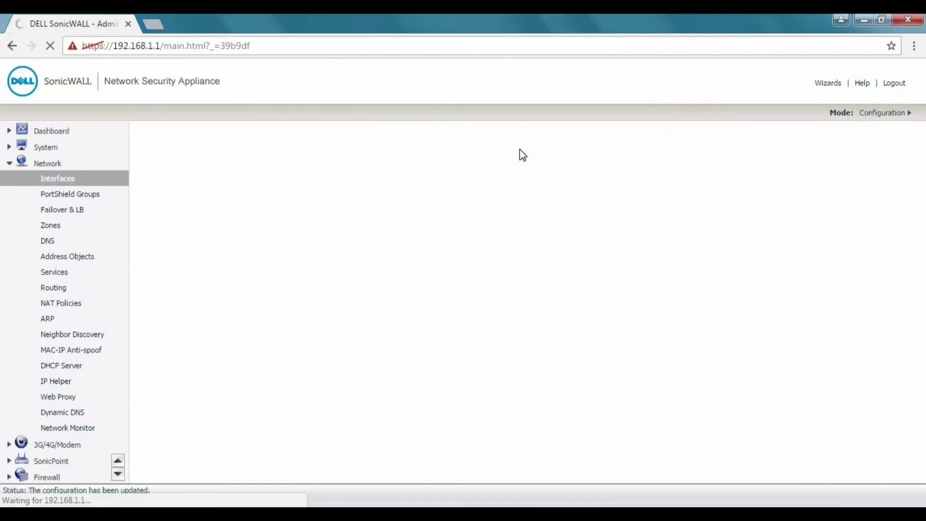
# Check the new X0:V123 UniFiWiFi sub-interface in the table, then go to DHCP Server settings.
pyautogui.moveTo(520, 149); pyautogui.dragTo(425, 276)
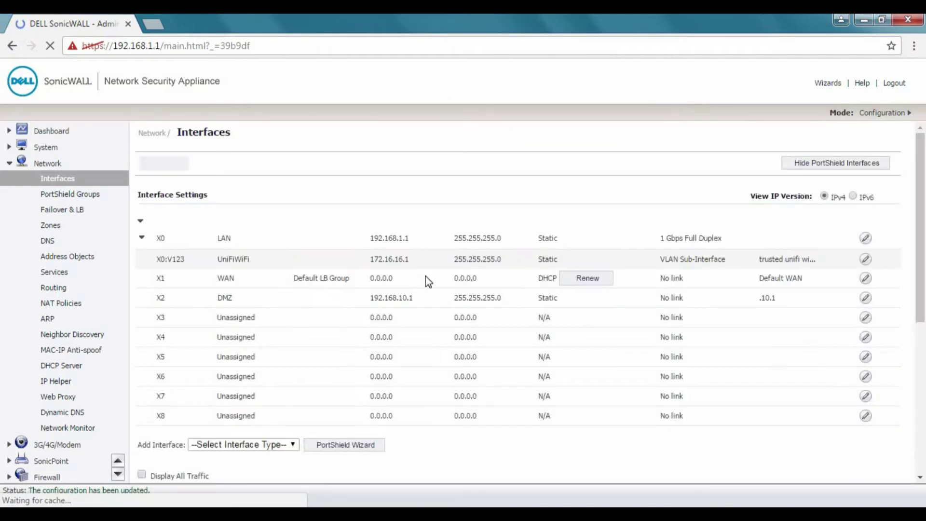
pyautogui.click(433, 271)
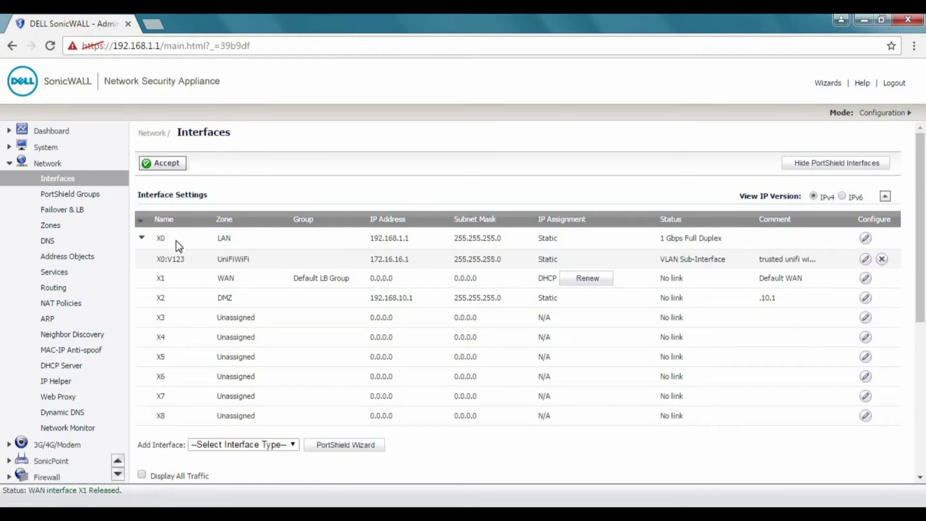
pyautogui.click(54, 366)
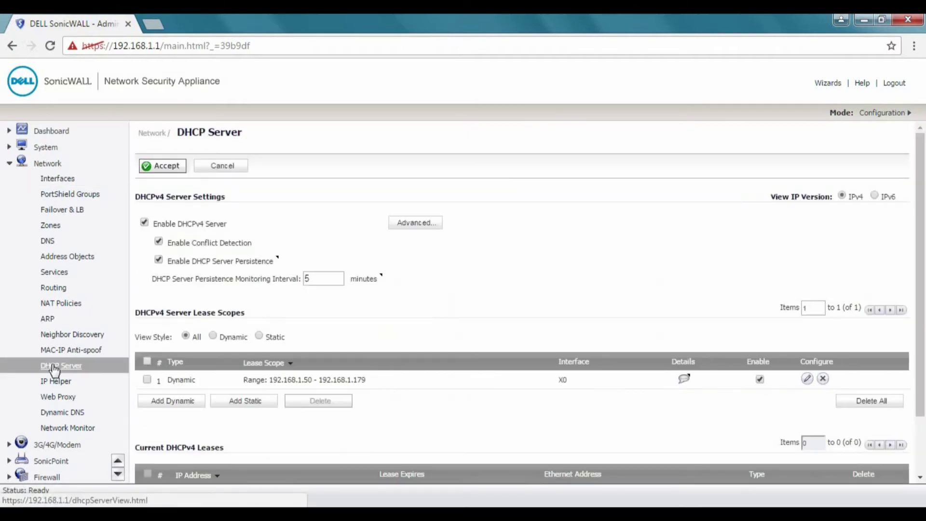
# Add a dynamic DHCP scope ranging from 172.16.16.50 to 172.16.16.150.
pyautogui.click(176, 406)
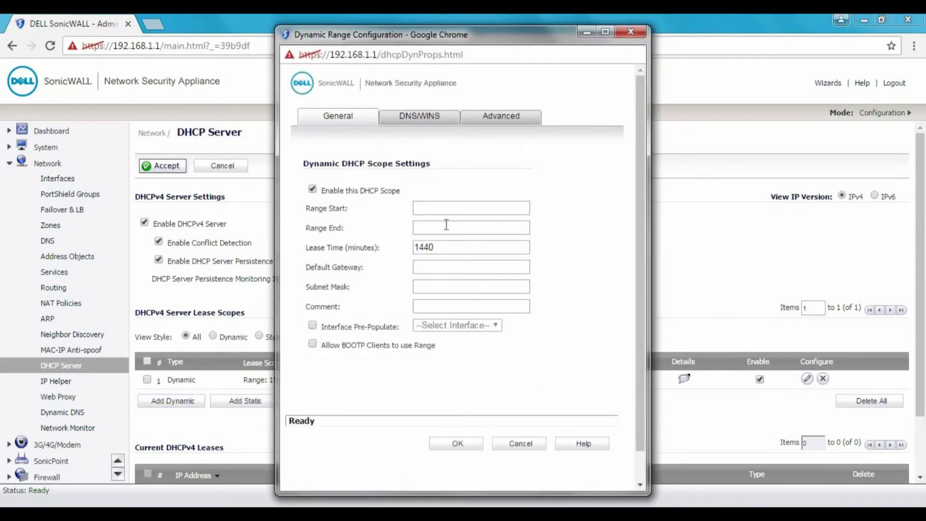
pyautogui.click(453, 205)
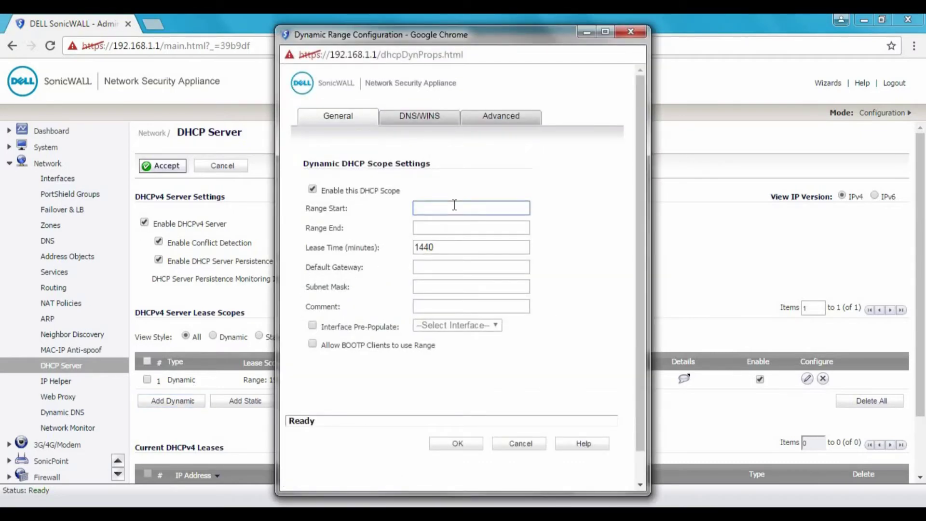
pyautogui.write('17')
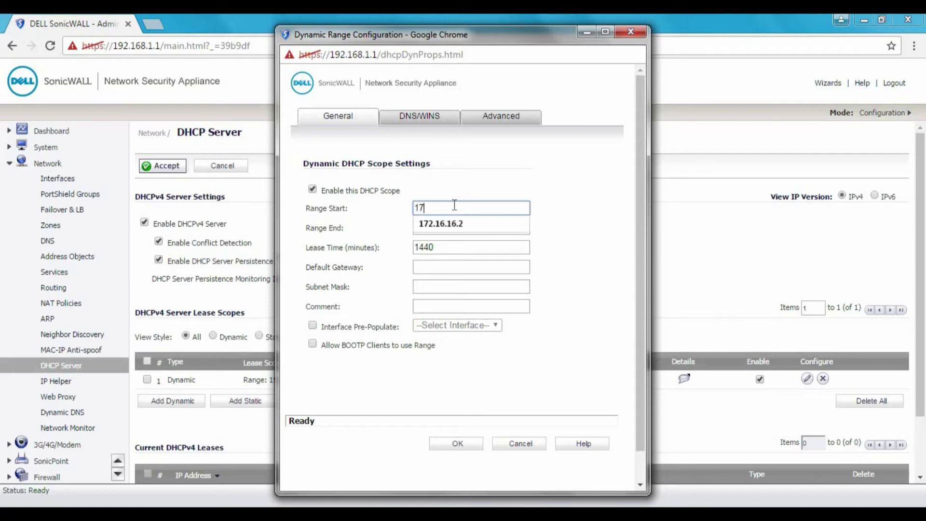
pyautogui.write('2.16')
pyautogui.write('.10')
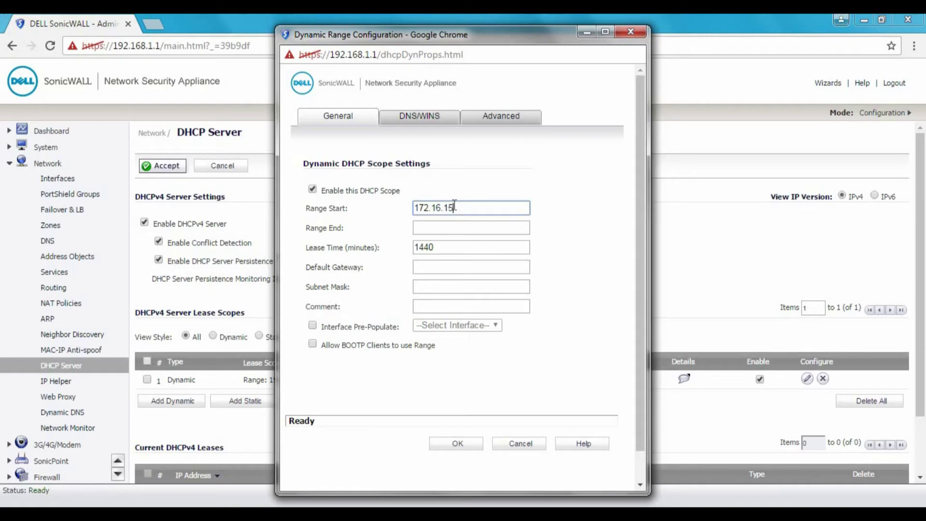
pyautogui.press('BackSpace')
pyautogui.write('6')
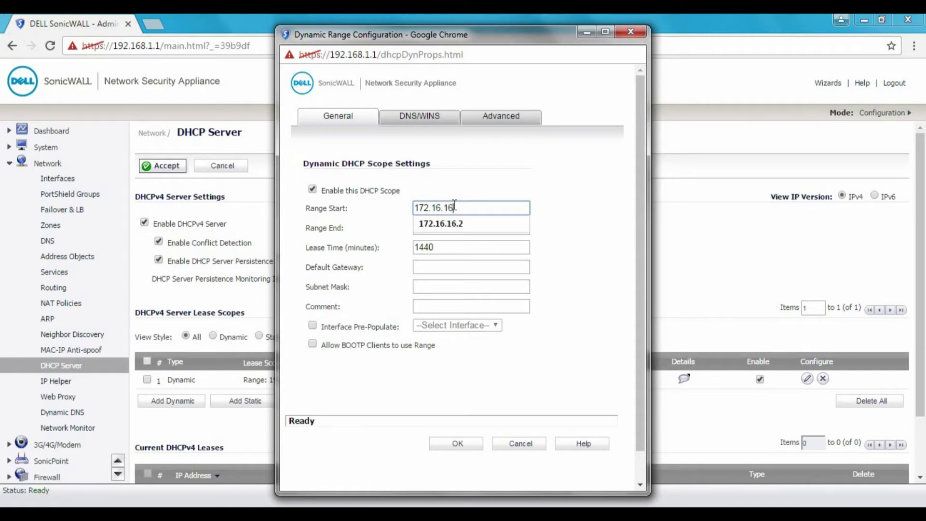
pyautogui.write('.50')
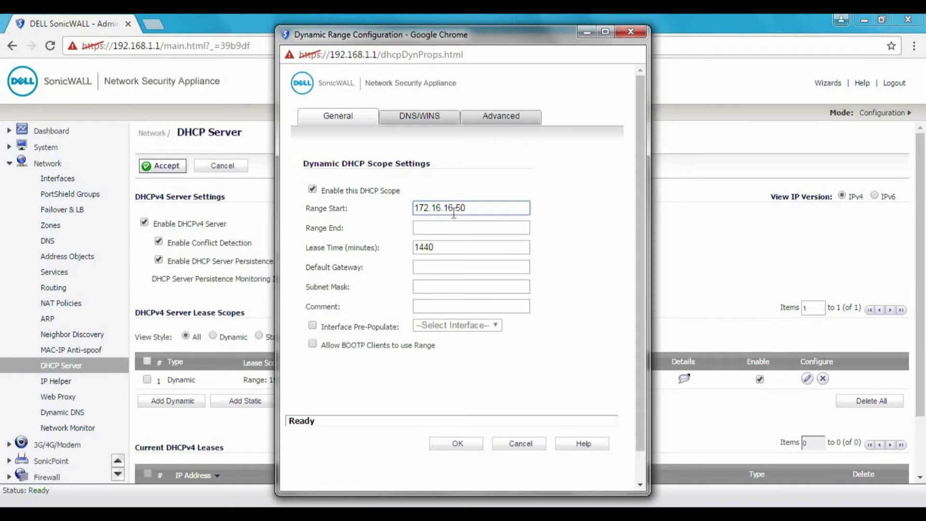
pyautogui.click(450, 225)
pyautogui.click(450, 225)
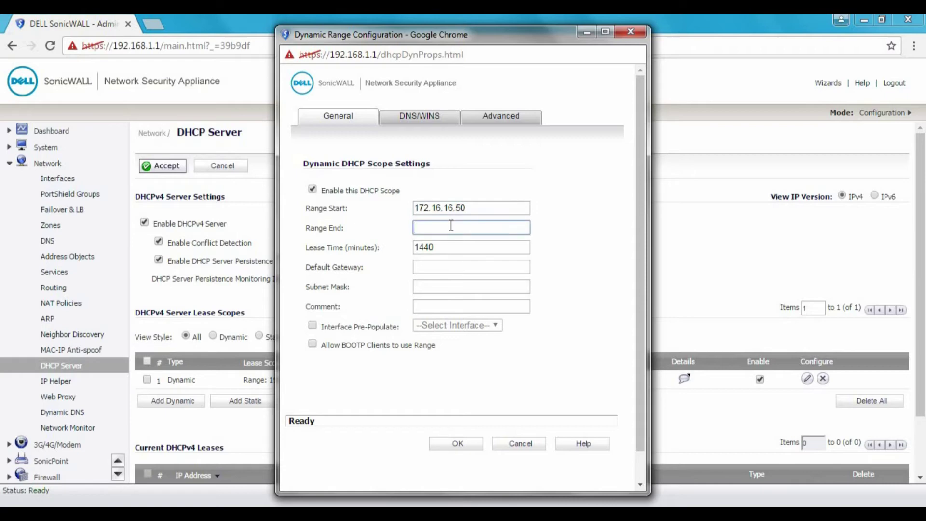
pyautogui.write('172')
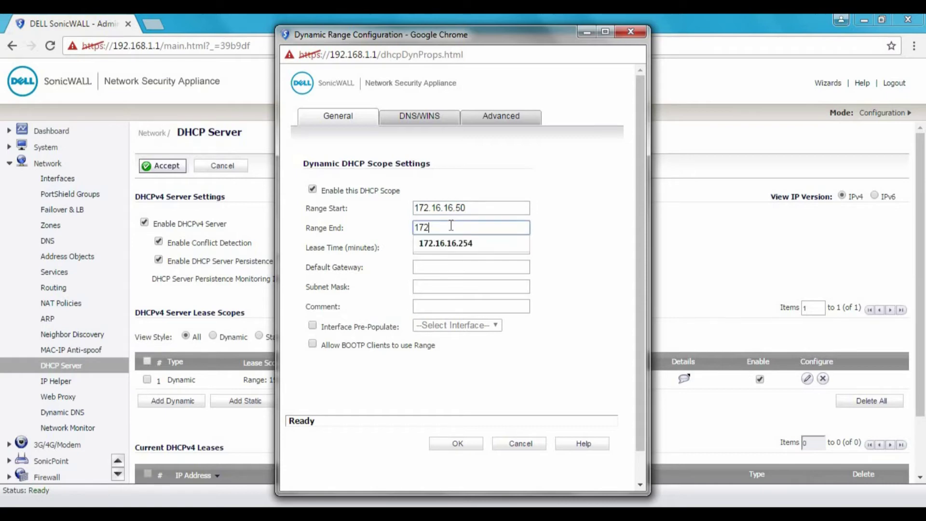
pyautogui.write('.16.16.150')
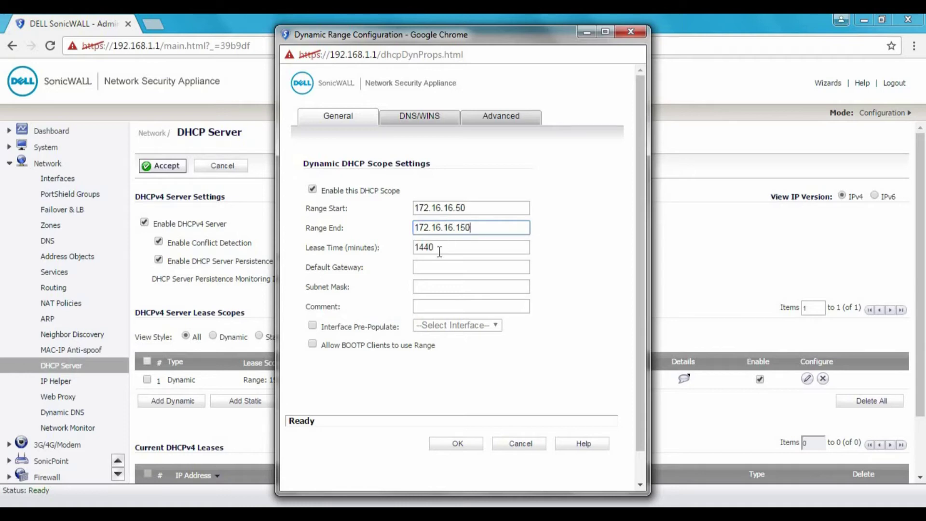
# Set a 1440-minute lease, gateway 172.16.16.1 and subnet mask 255.255.255.0.
pyautogui.click(439, 252)
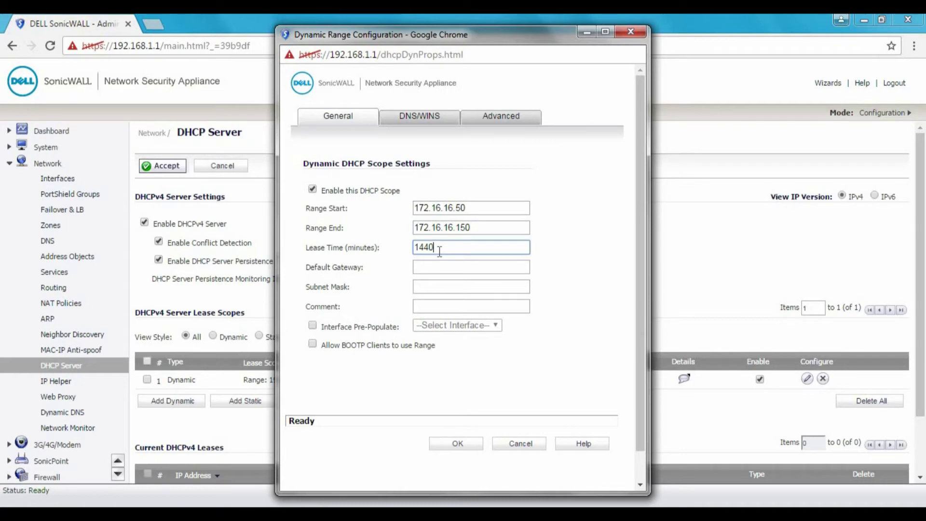
pyautogui.doubleClick(414, 248)
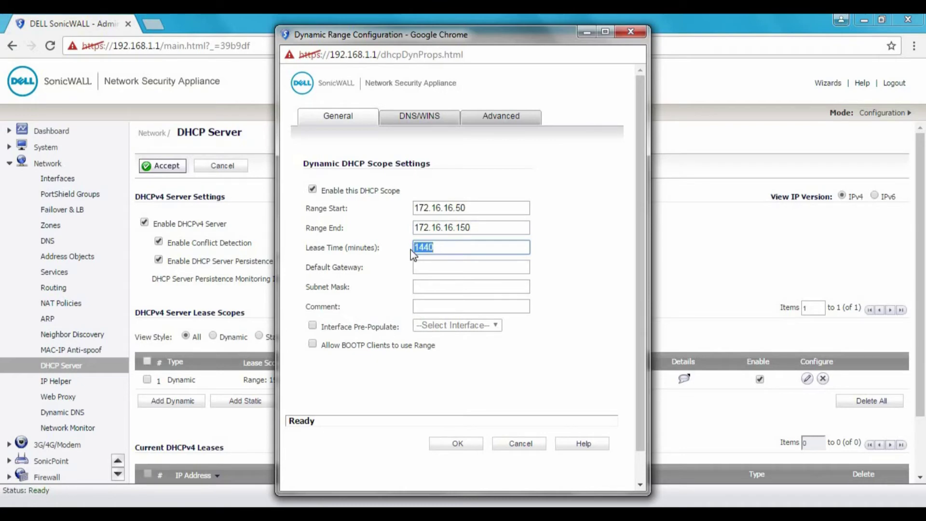
pyautogui.click(430, 268)
pyautogui.click(429, 269)
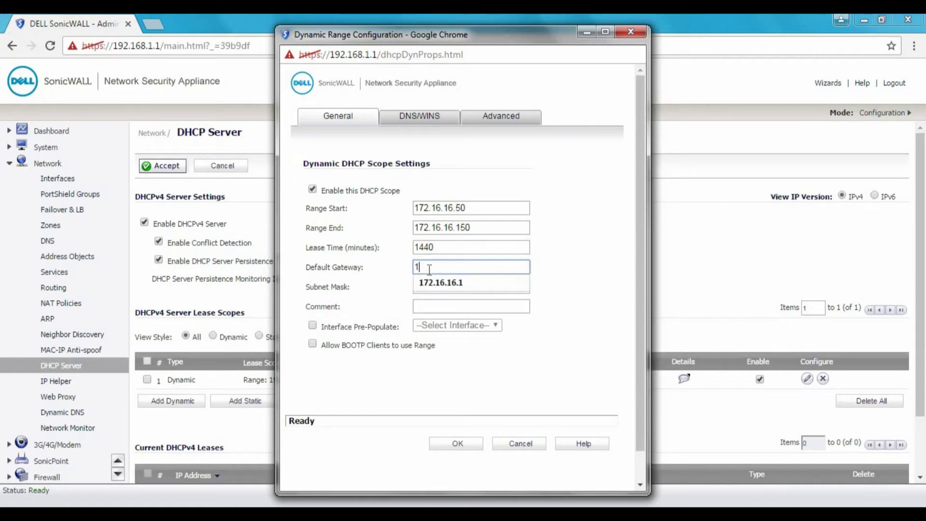
pyautogui.click(439, 283)
pyautogui.click(440, 285)
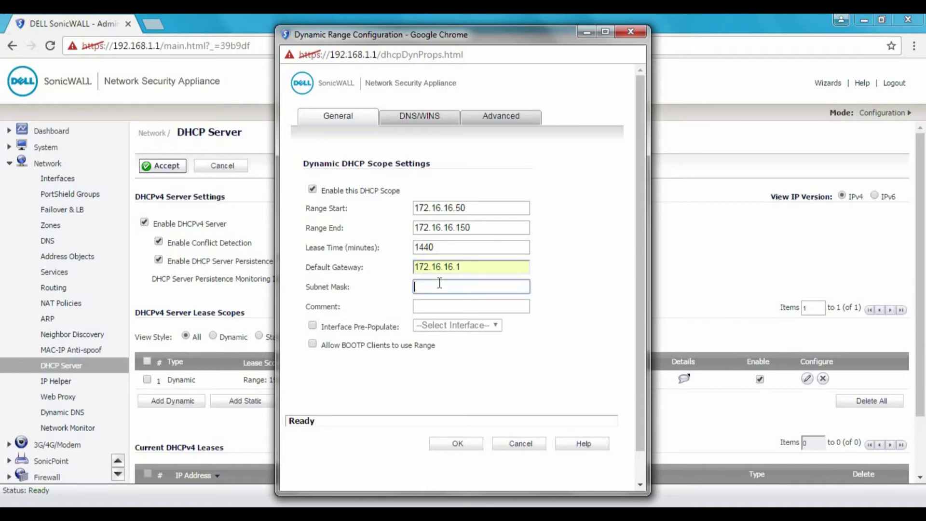
pyautogui.write('255.255.255.0')
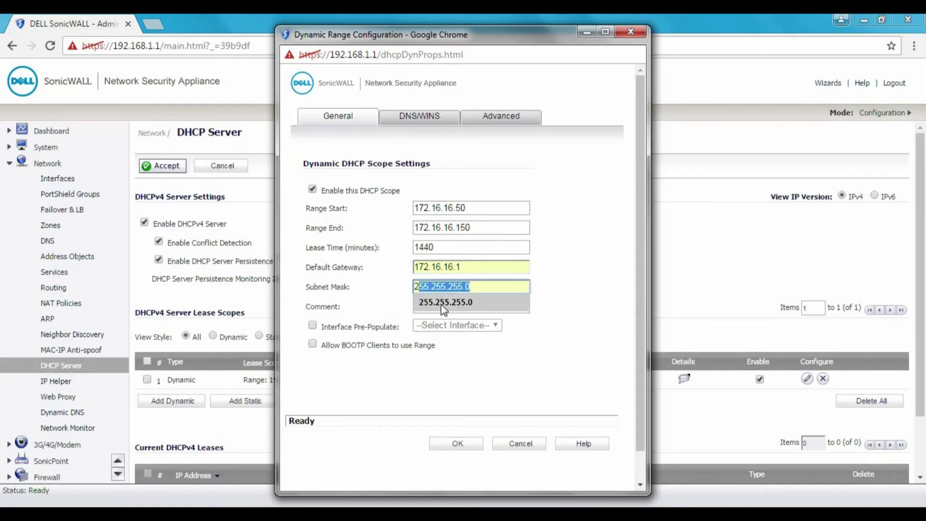
pyautogui.click(444, 303)
# Add the comment 'UniFiWiFi Trusted' and enable Interface Pre-Populate.
pyautogui.click(442, 304)
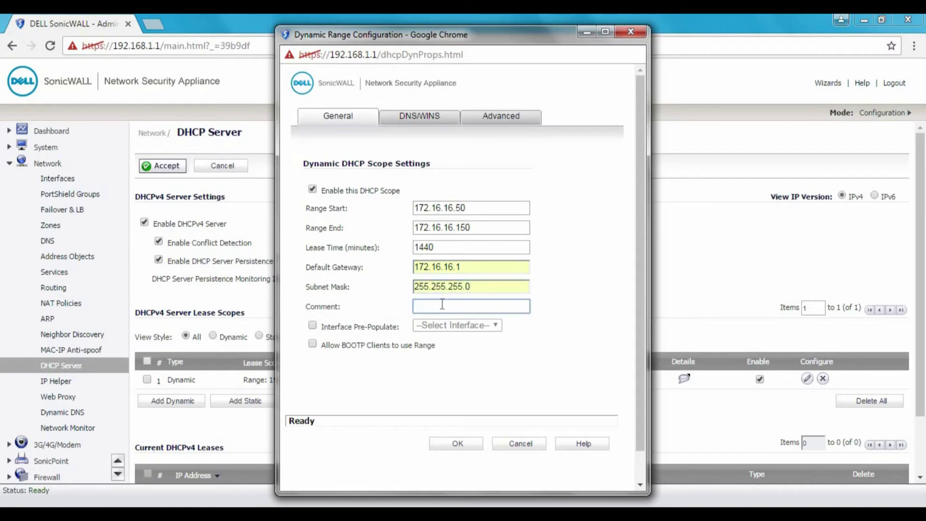
pyautogui.write('UniFiWiFi Trusted')
pyautogui.click(313, 325)
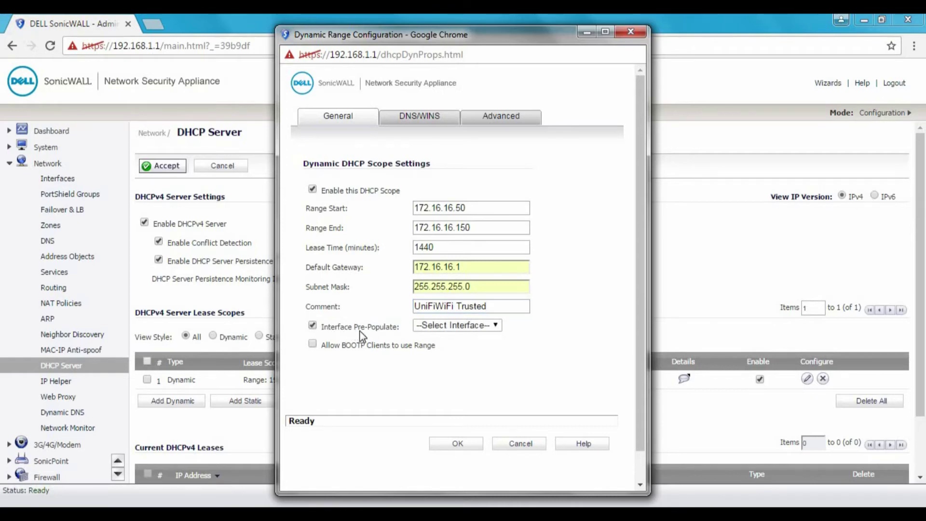
# Base the scope on interface X0:V123 and review its DNS/WINS and Advanced settings.
pyautogui.click(454, 325)
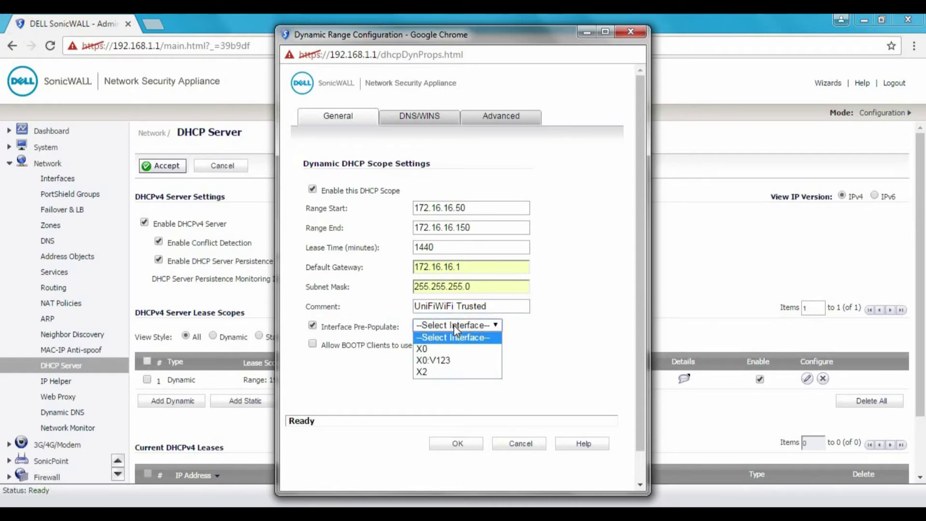
pyautogui.click(454, 361)
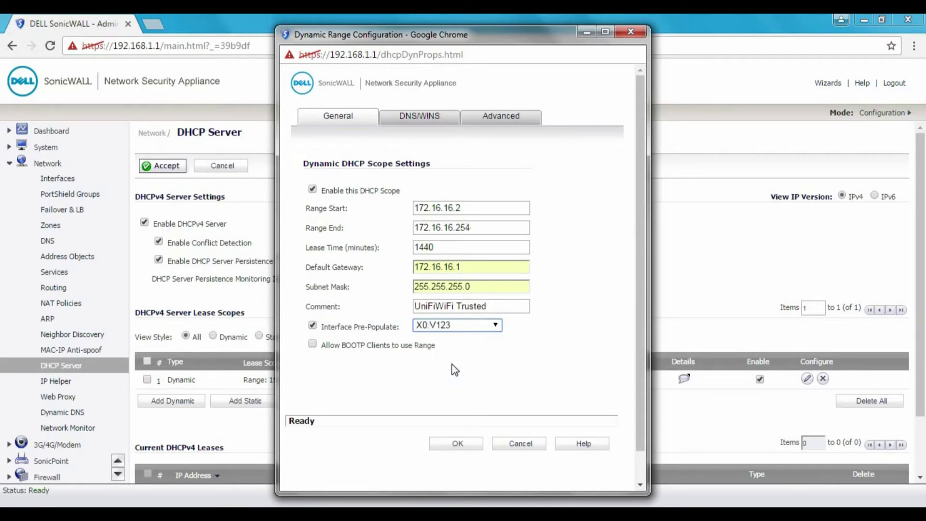
pyautogui.click(433, 118)
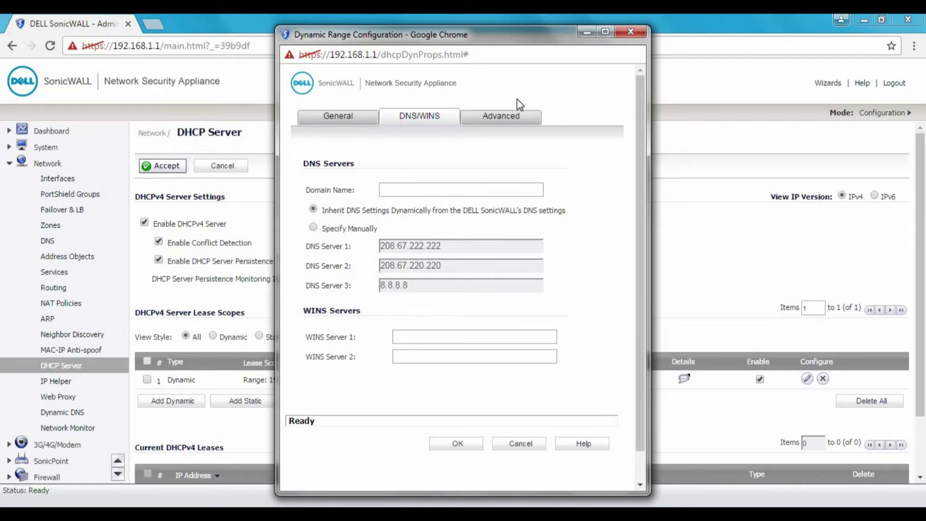
pyautogui.click(509, 120)
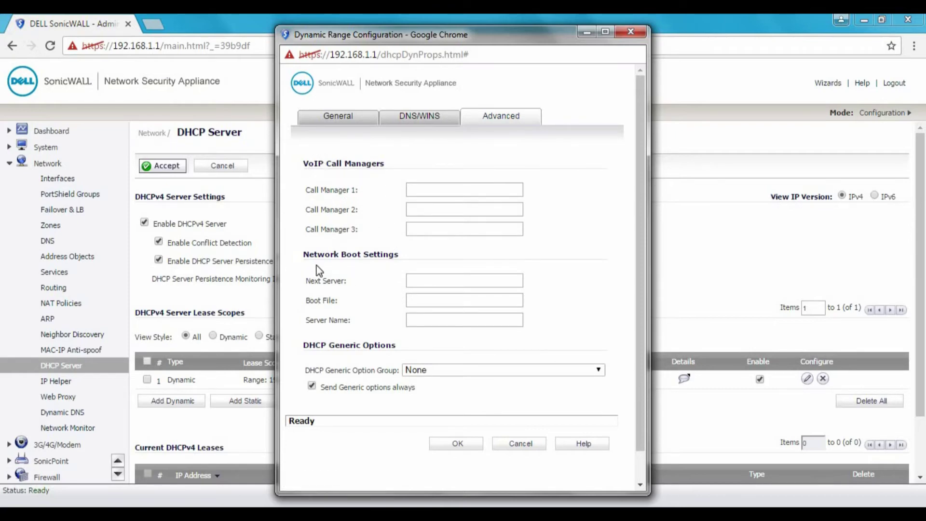
# Leave the DHCP generic option group at None and save the 172.16.16.2–172.16.16.254 scope.
pyautogui.click(425, 371)
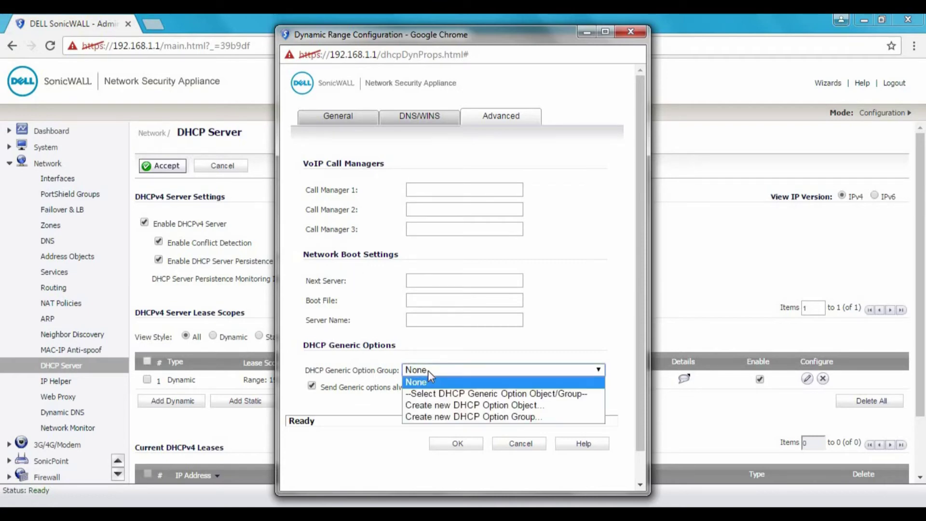
pyautogui.click(341, 362)
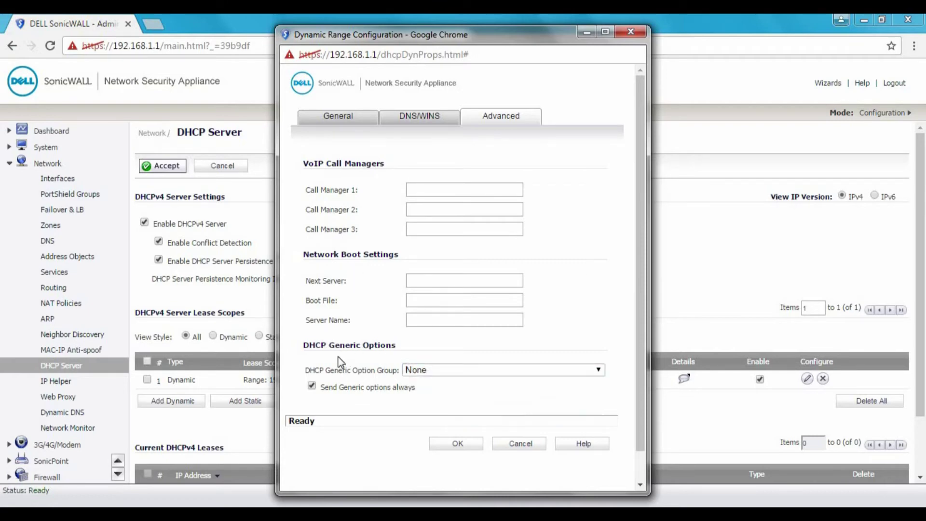
pyautogui.click(338, 121)
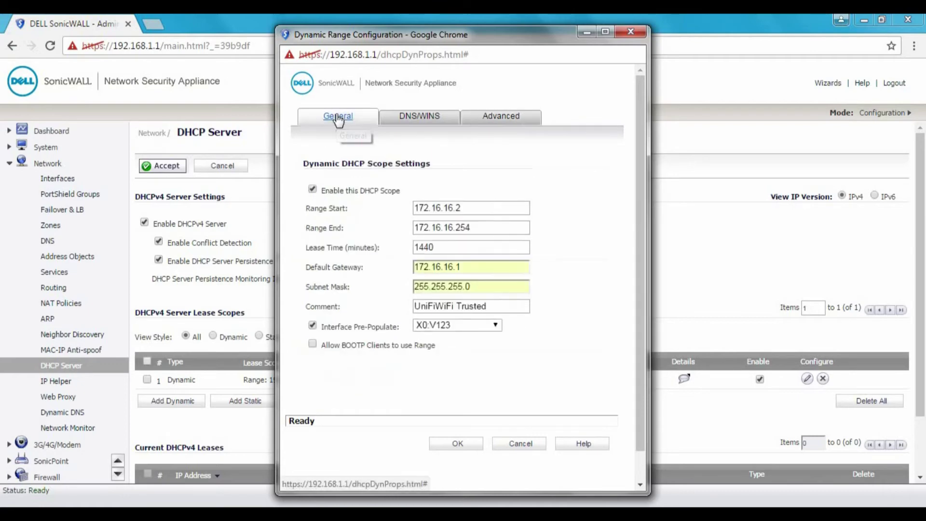
pyautogui.click(448, 446)
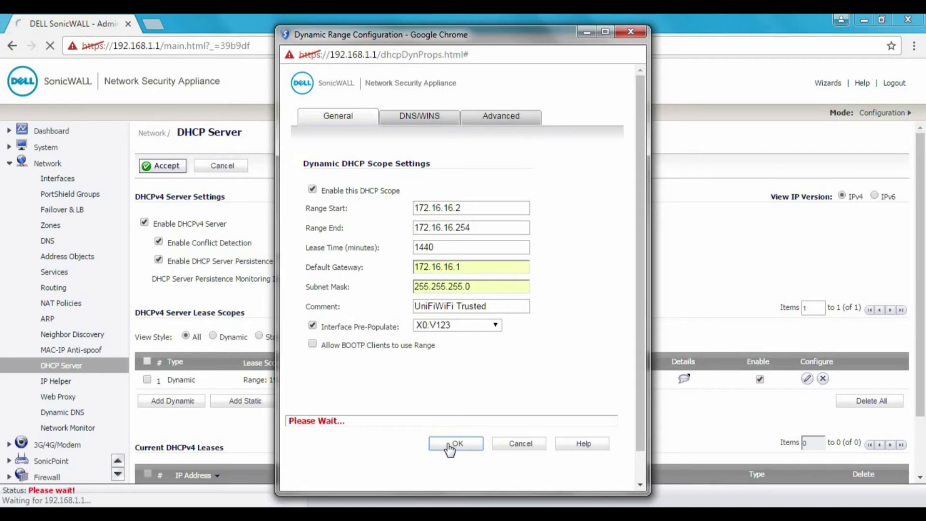
# Return to Network > Interfaces and highlight the X0:V123 UniFiWiFi row at 172.16.16.1.
pyautogui.click(57, 178)
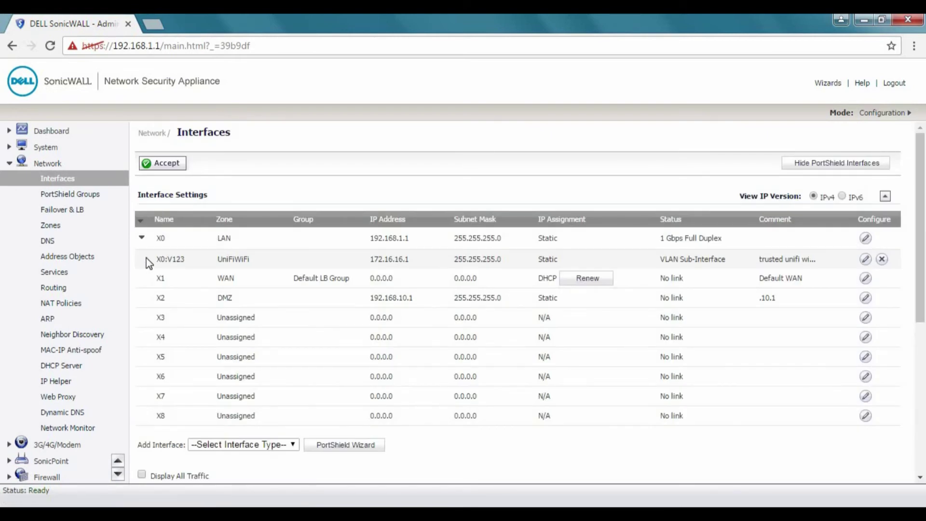
pyautogui.moveTo(146, 259); pyautogui.dragTo(820, 259)
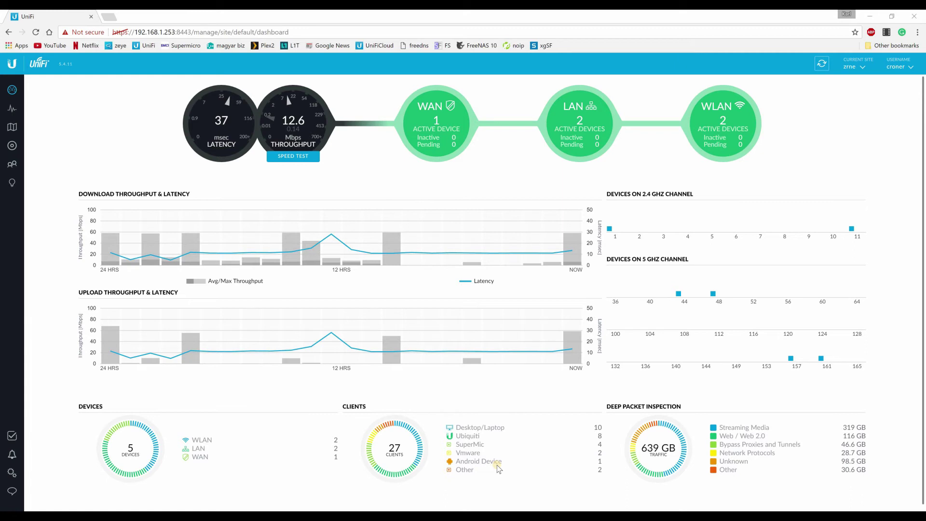
# Open UniFi Settings > Wireless Networks to see the two existing WPA-PSK networks.
pyautogui.click(10, 475)
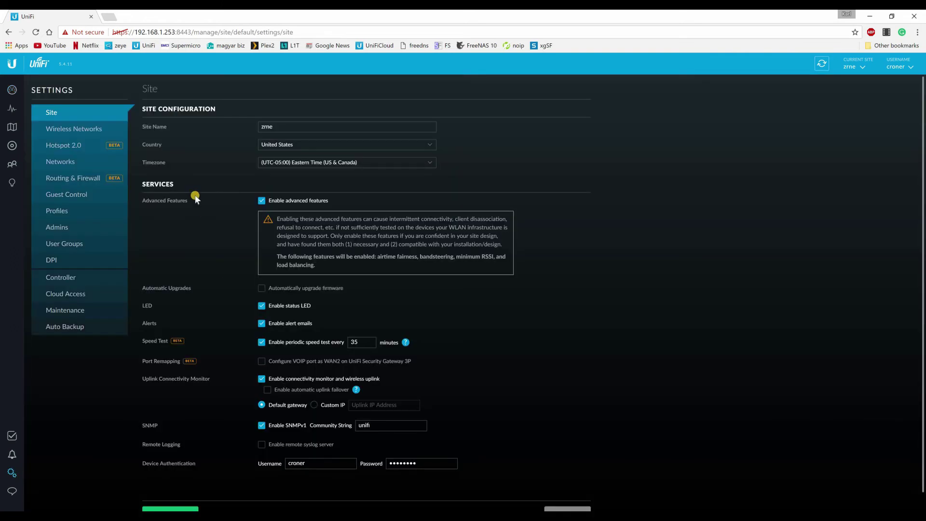
pyautogui.click(74, 128)
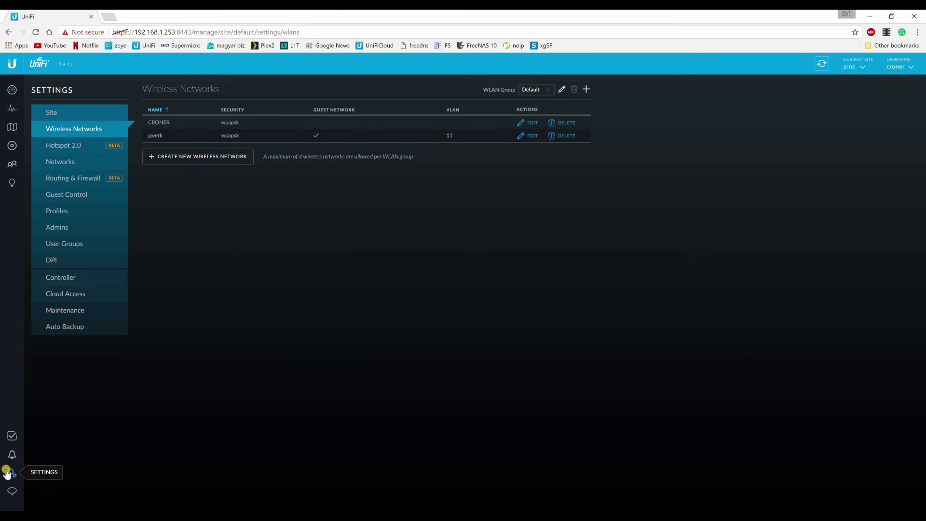
# Create a new wireless network named SonicFi and expand its Advanced Options.
pyautogui.click(205, 157)
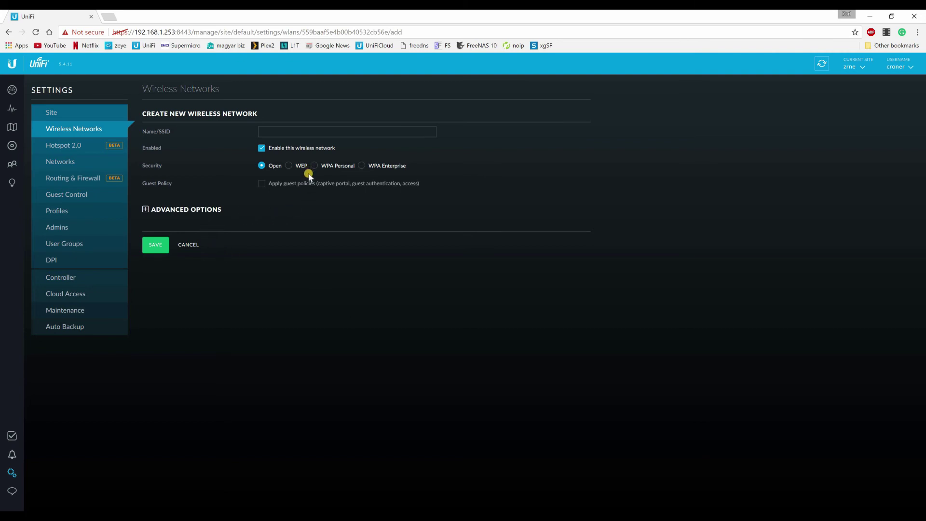
pyautogui.click(299, 132)
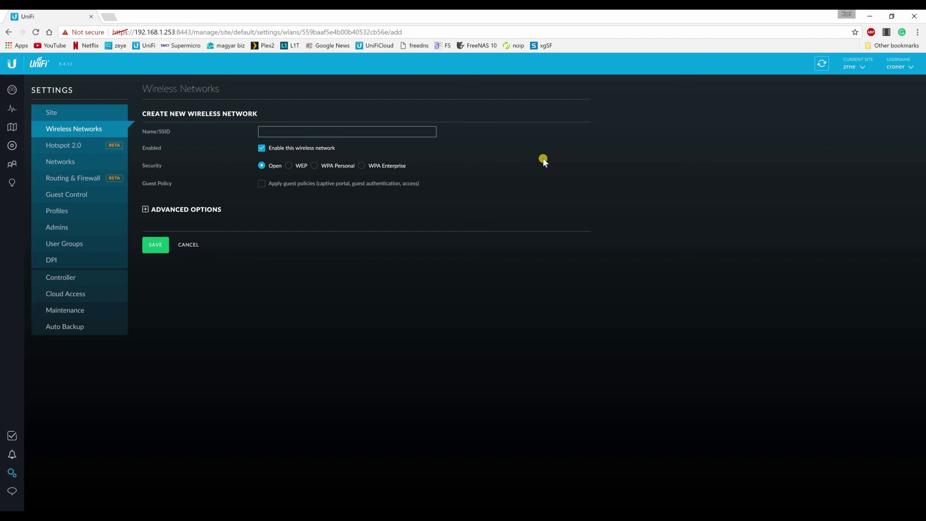
pyautogui.write('SonicFi')
pyautogui.click(180, 209)
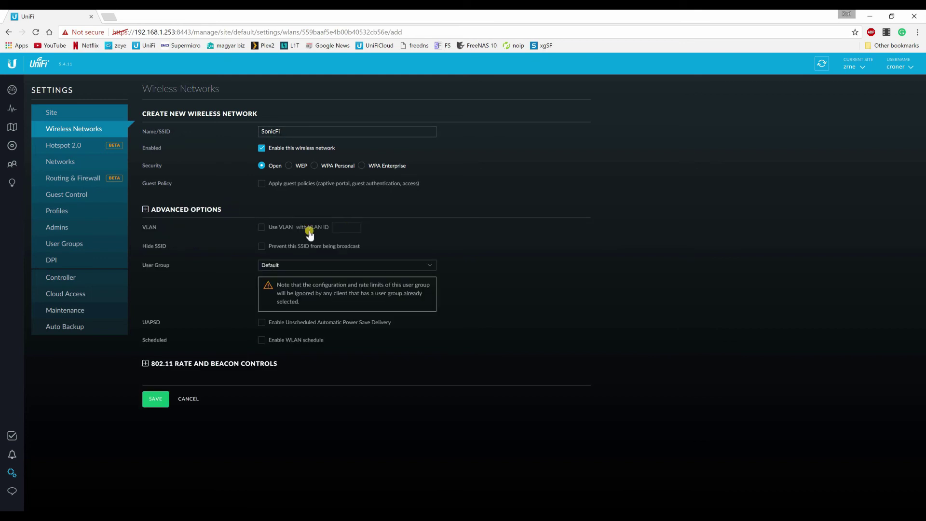
# Enable Use VLAN on the SonicFi network and set VLAN ID 123.
pyautogui.click(262, 226)
pyautogui.click(343, 228)
pyautogui.write('123')
pyautogui.moveTo(334, 227); pyautogui.dragTo(354, 239)
pyautogui.click(391, 230)
pyautogui.click(350, 229)
pyautogui.moveTo(330, 227); pyautogui.dragTo(347, 227)
pyautogui.click(353, 227)
pyautogui.doubleClick(353, 227)
pyautogui.click(353, 225)
# Recheck the SonicFi name and save the new wireless network.
pyautogui.click(283, 131)
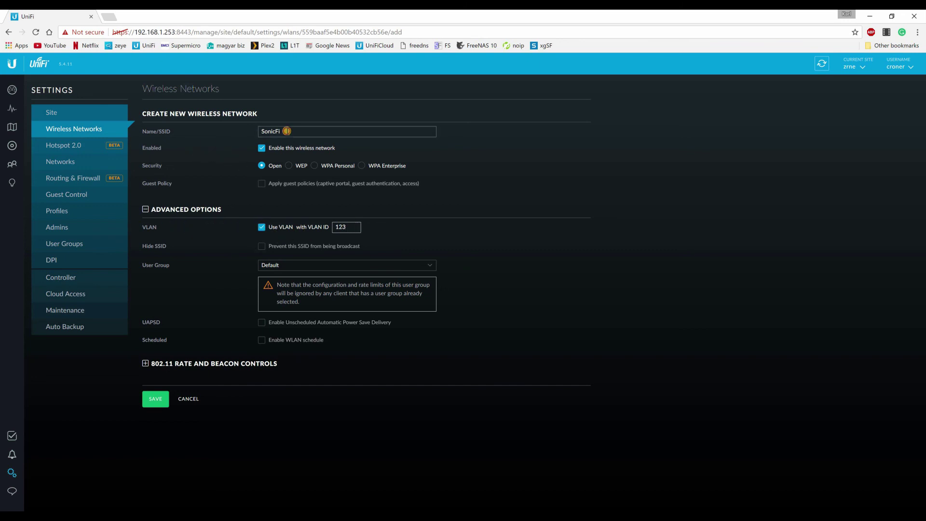
pyautogui.click(397, 173)
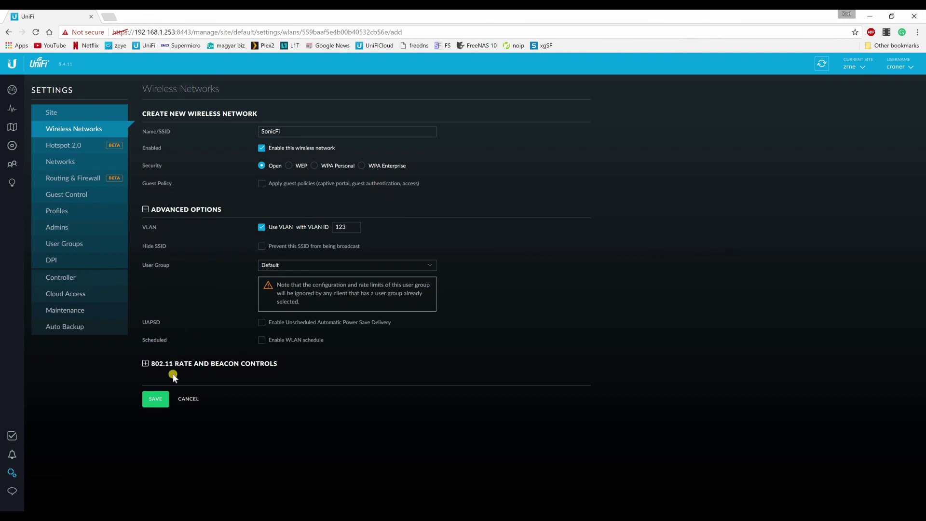
pyautogui.click(147, 401)
# Reselect and verify the VLAN ID 123 value on the SonicFi network form.
pyautogui.click(348, 228)
pyautogui.moveTo(348, 228); pyautogui.dragTo(336, 226)
pyautogui.click(360, 231)
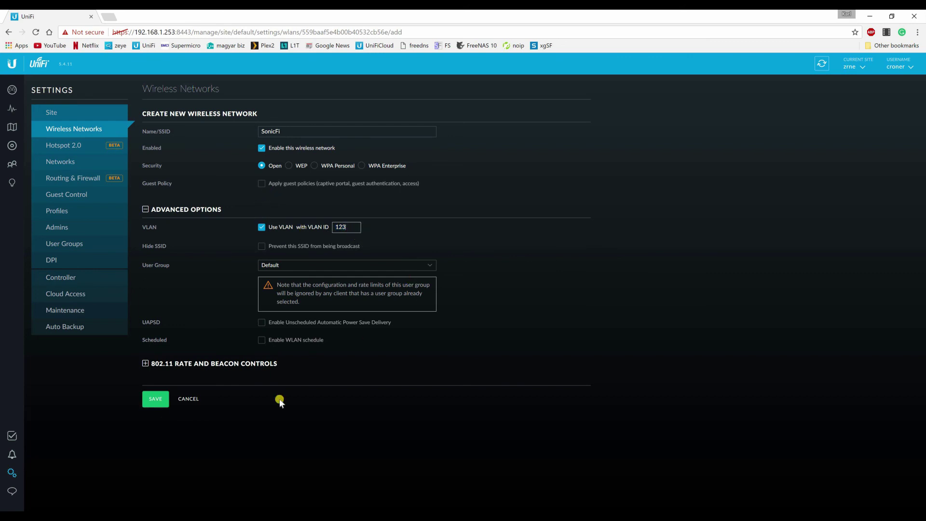